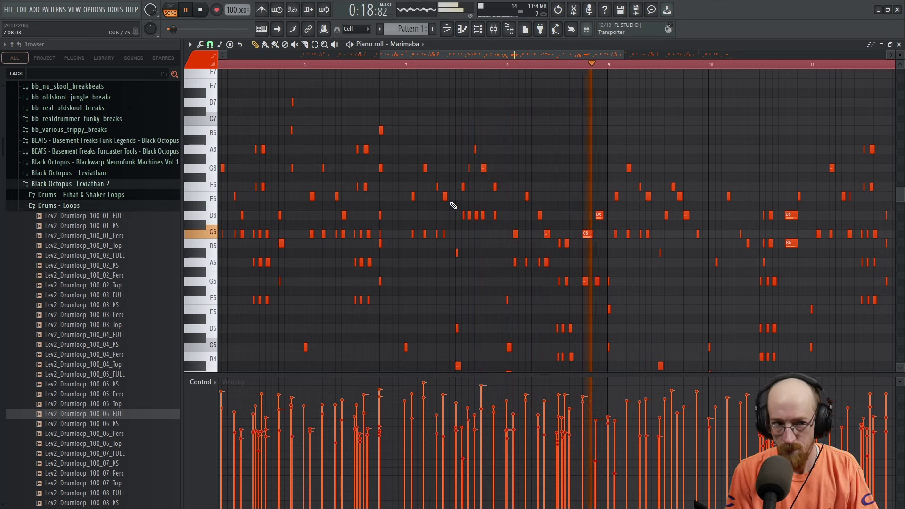
- Examine the marimba notes through bar 15 of the piano roll during playback, stop, and go back over the earlier bars
left_click_drag(559, 175, 370, 137)
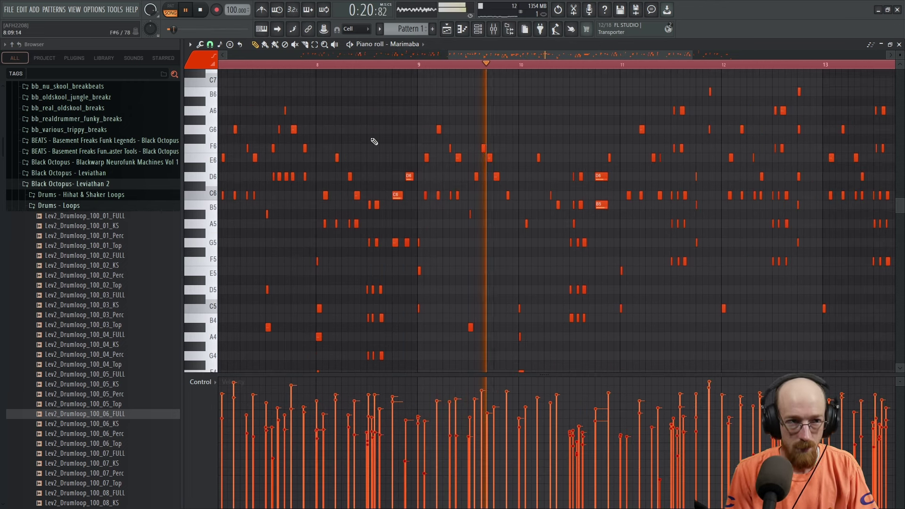
left_click_drag(519, 151, 356, 160)
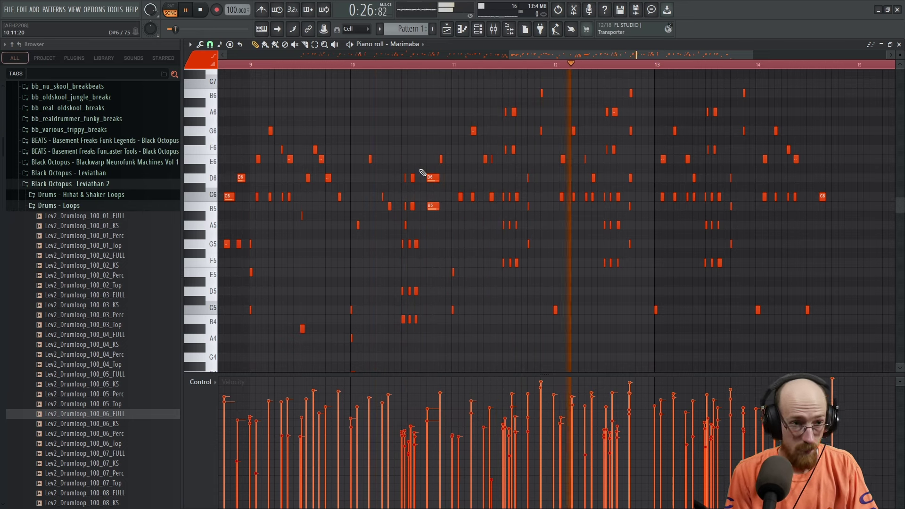
scroll(472, 182, "right", 3)
scroll(434, 203, "up", 1)
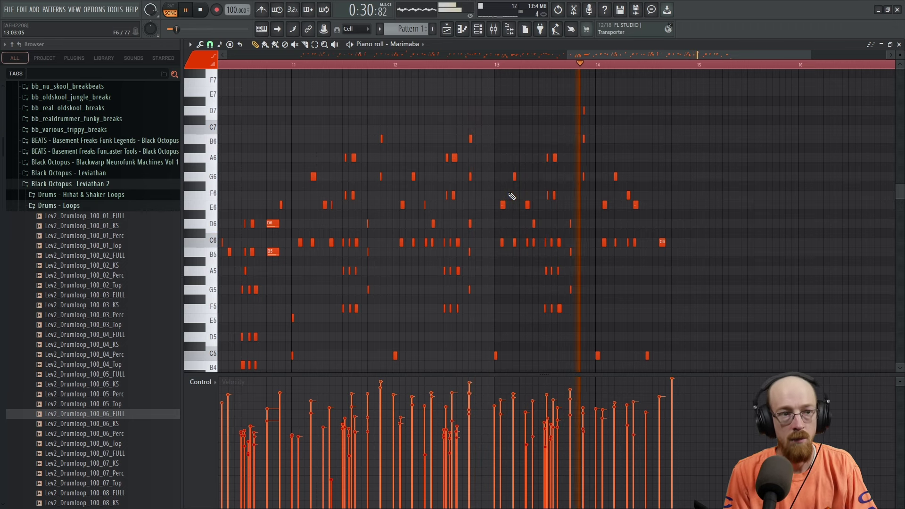
scroll(525, 142, "right", 2)
scroll(526, 142, "down", 1)
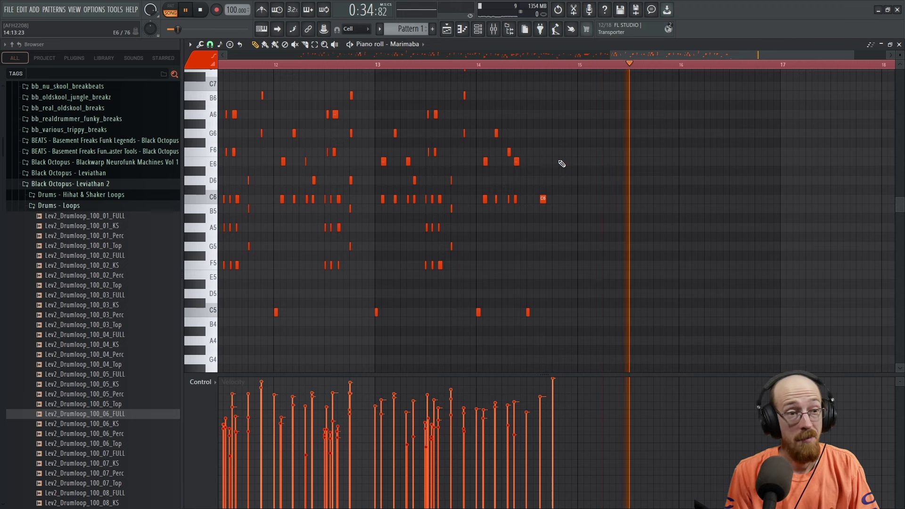
key("space")
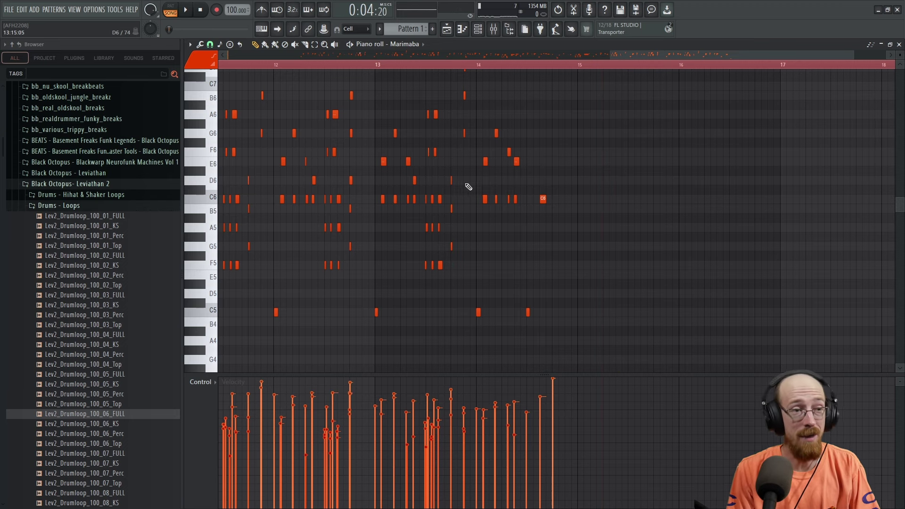
scroll(683, 218, "left", 2)
scroll(410, 252, "left", 2)
scroll(320, 258, "left", 2)
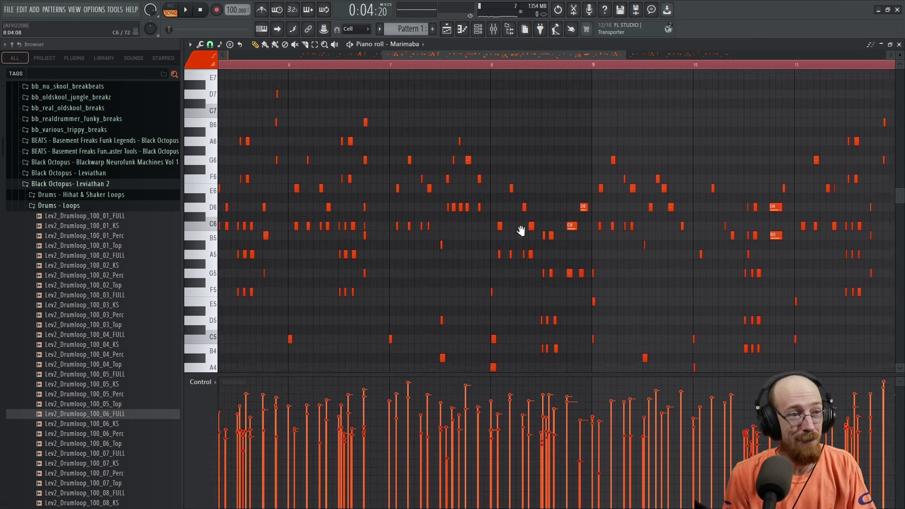
scroll(307, 243, "left", 2)
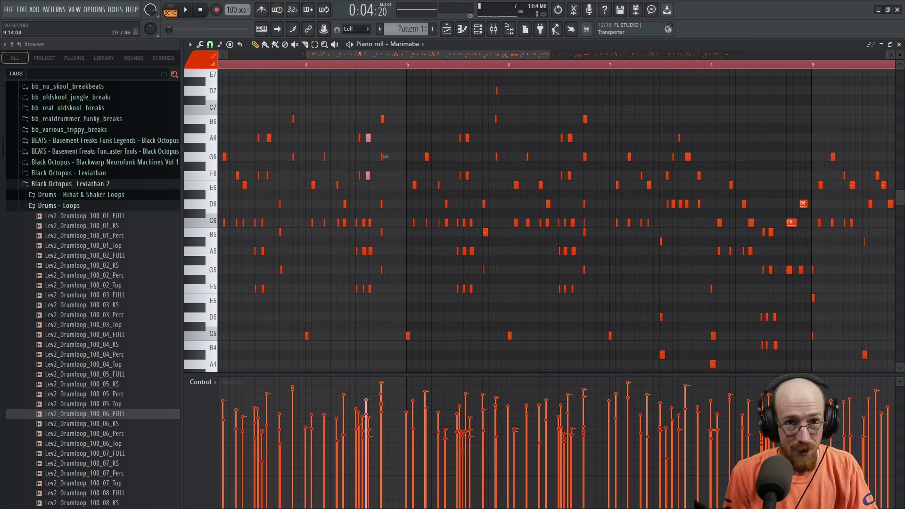
- Close the Marimba piano roll and play the arrangement in the playlist
left_click(899, 45)
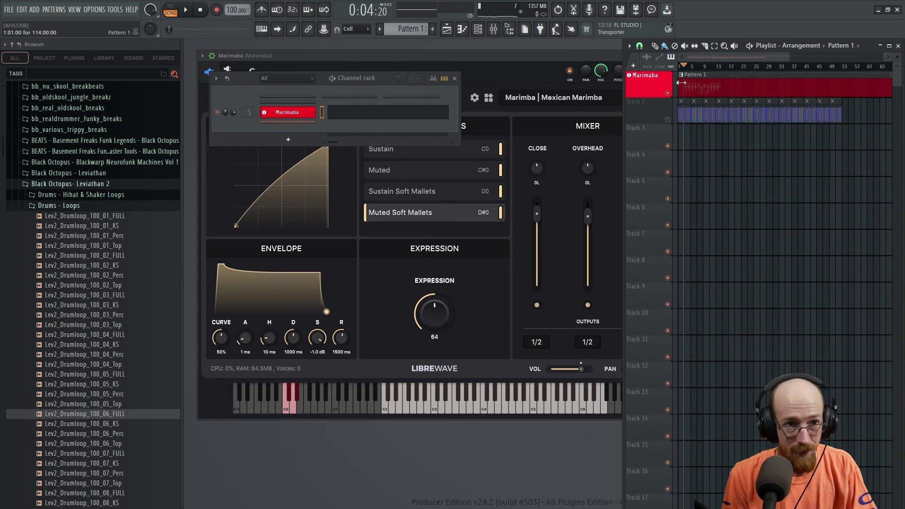
left_click(660, 116)
scroll(707, 117, "up", 3)
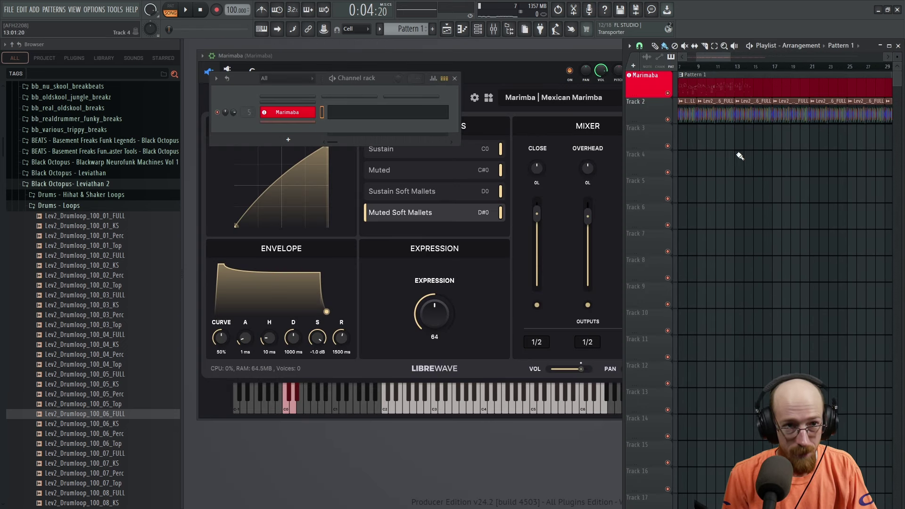
left_click(740, 157)
key("space")
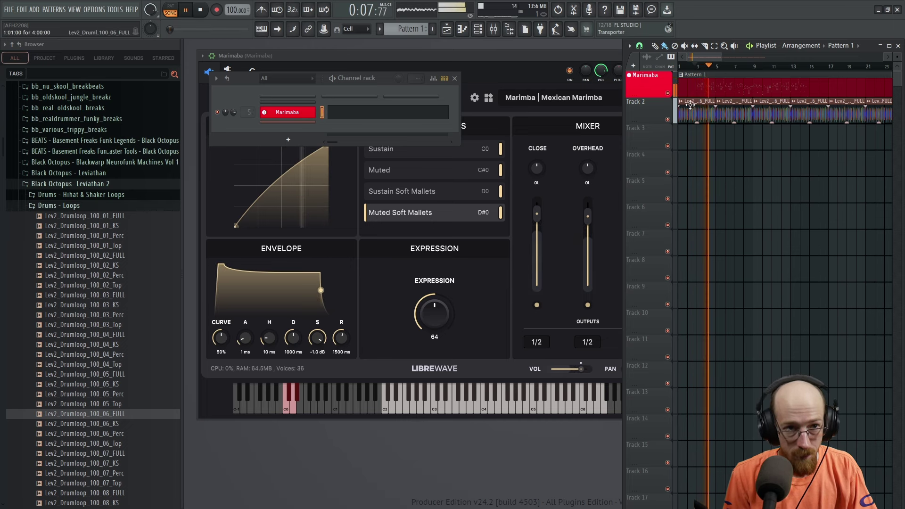
- Set the channel volume of the Lev2_Drumloop_100_06_FULL audio clip to about 48%, close its settings and stop playback
left_click(776, 101)
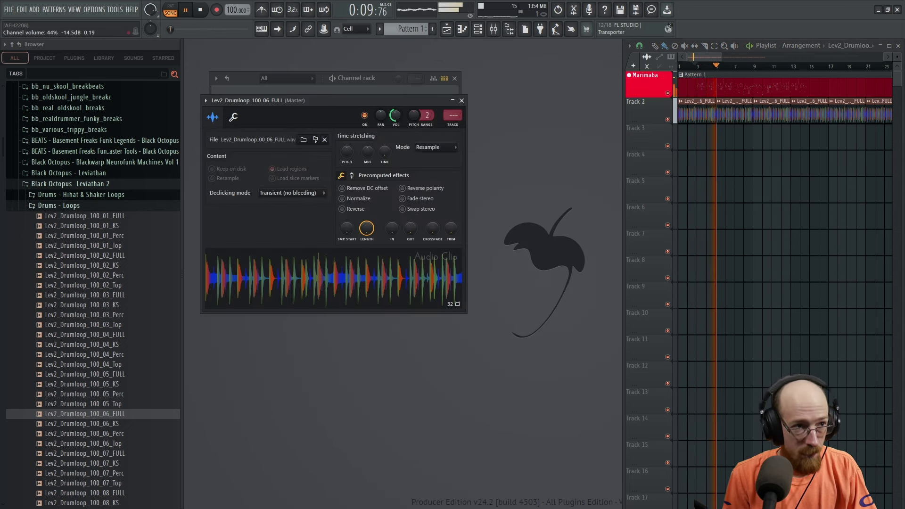
scroll(397, 118, "down", 5)
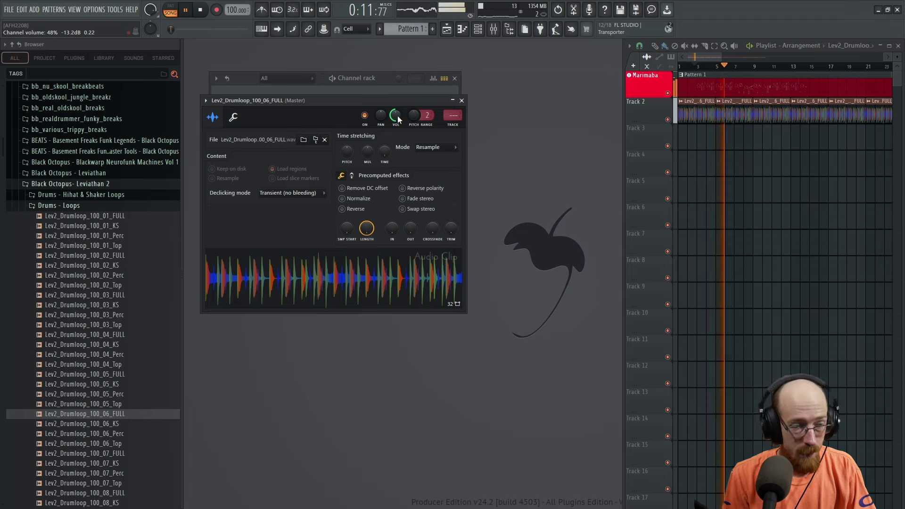
left_click(462, 101)
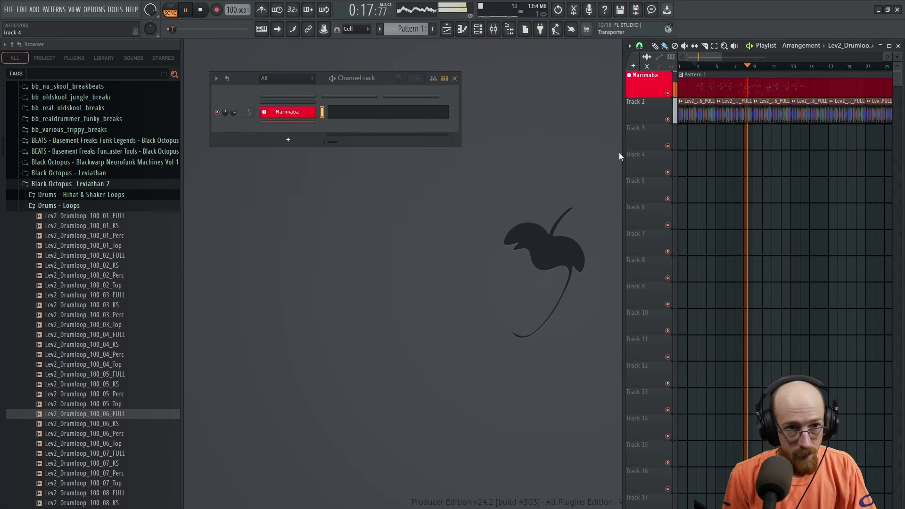
key("space")
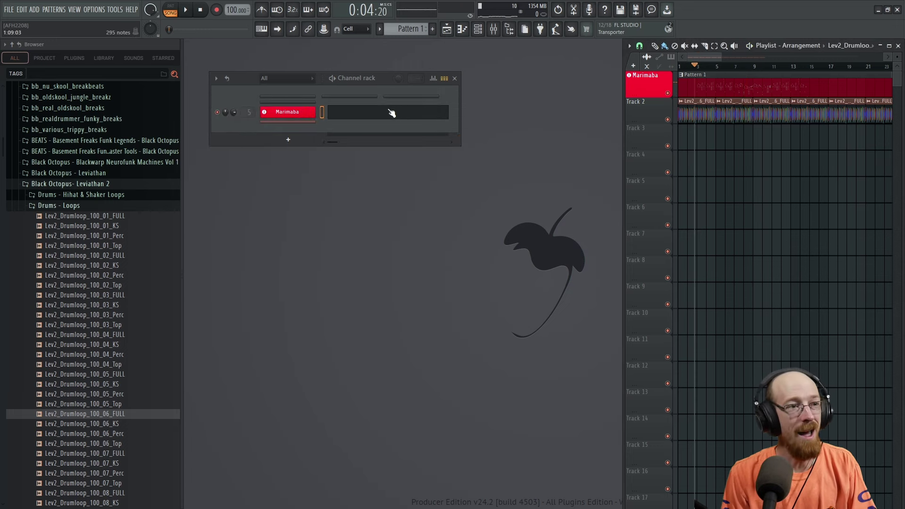
left_click(299, 79)
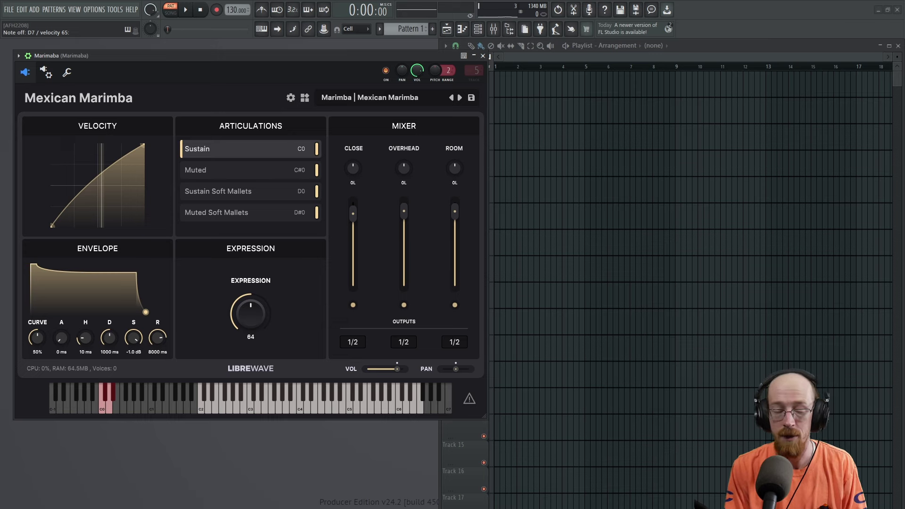
- Switch to Chrome to view the Libre Wave Mexican Marimba product page, and return to FL Studio
key("alt+Tab")
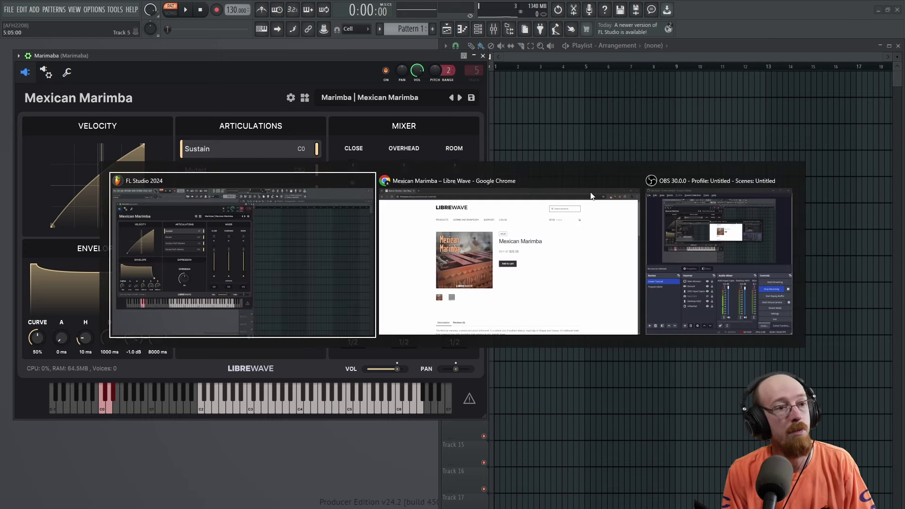
left_click(529, 258)
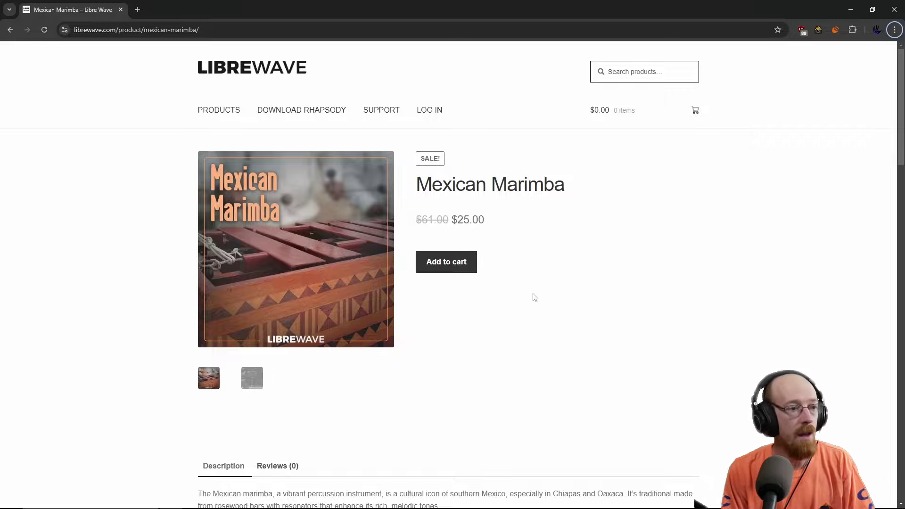
key("alt+Tab")
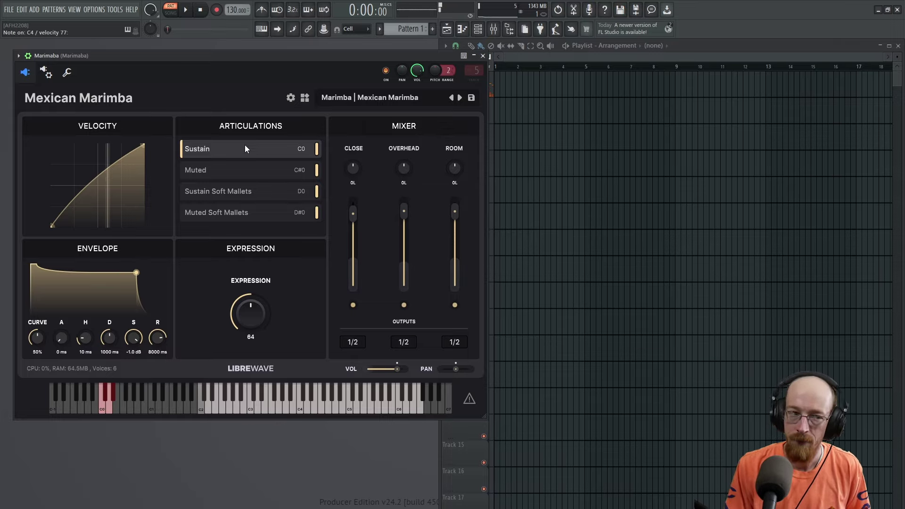
- Audition the Muted articulation of the Mexican Marimba against Sustain, ending on Muted
left_click(268, 168)
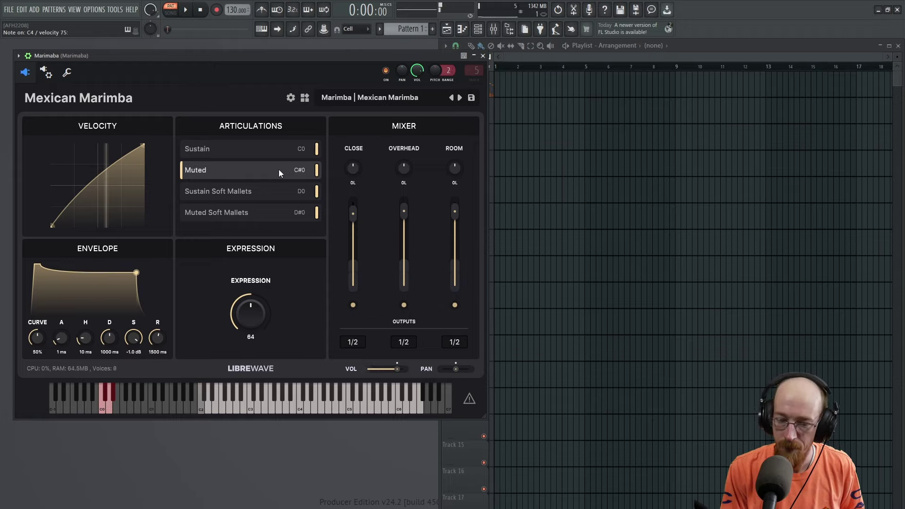
left_click(278, 147)
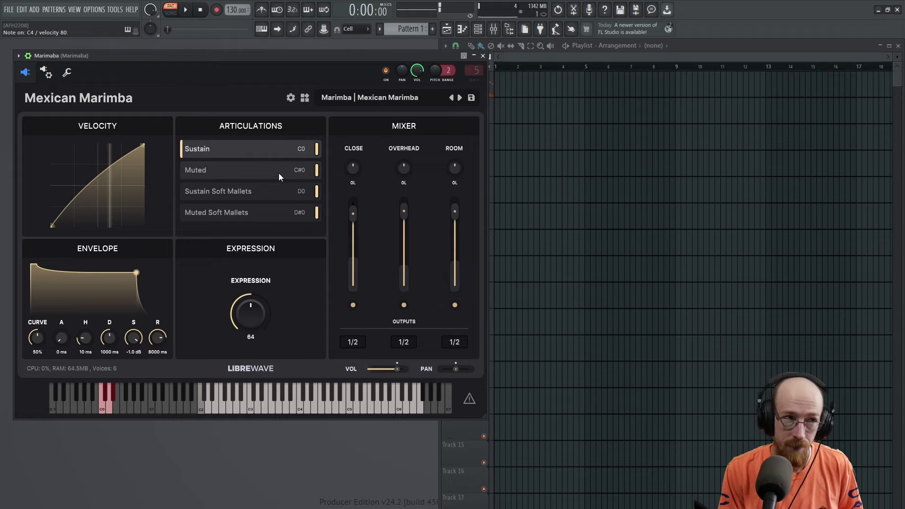
left_click(279, 173)
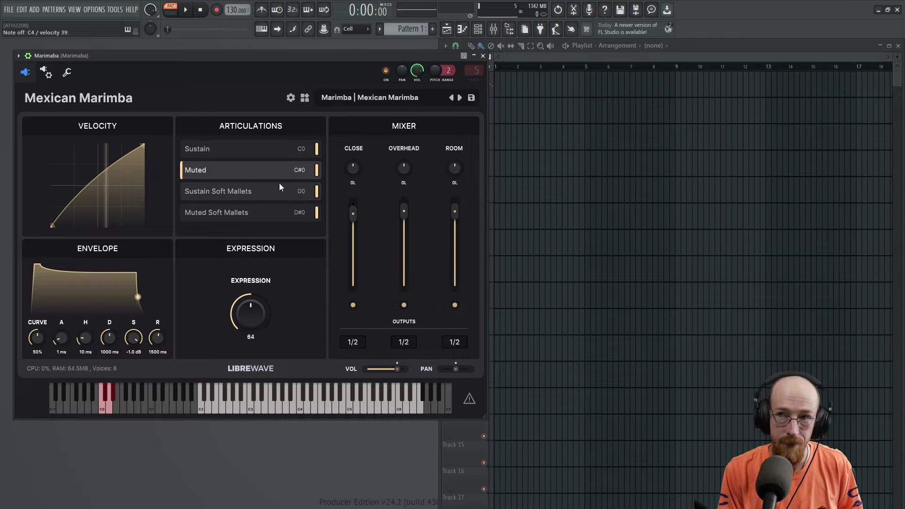
left_click(264, 151)
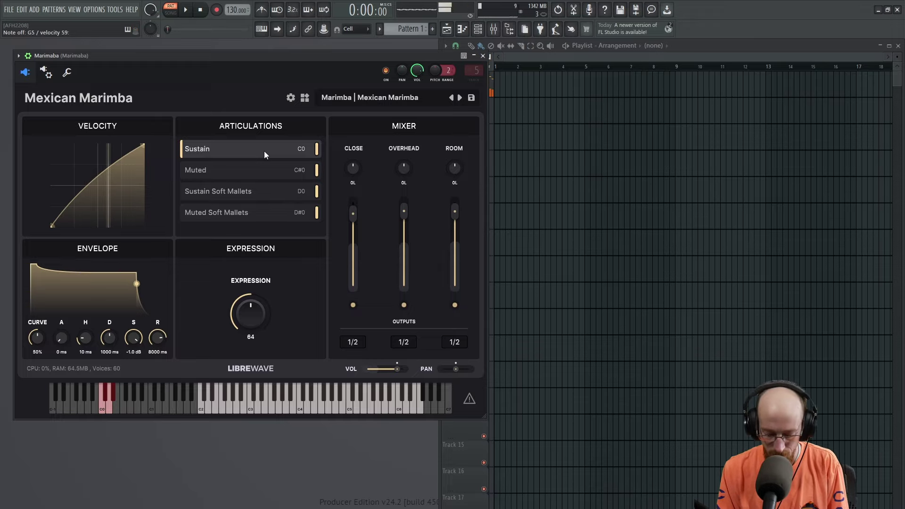
left_click(258, 177)
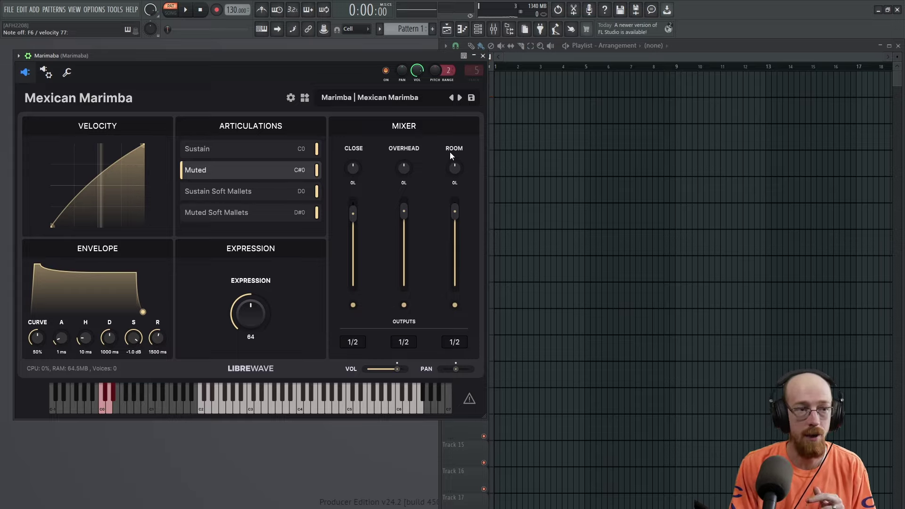
- Audition the Sustain Soft Mallets articulation against the regular Sustain, ending on Sustain Soft Mallets
left_click(263, 192)
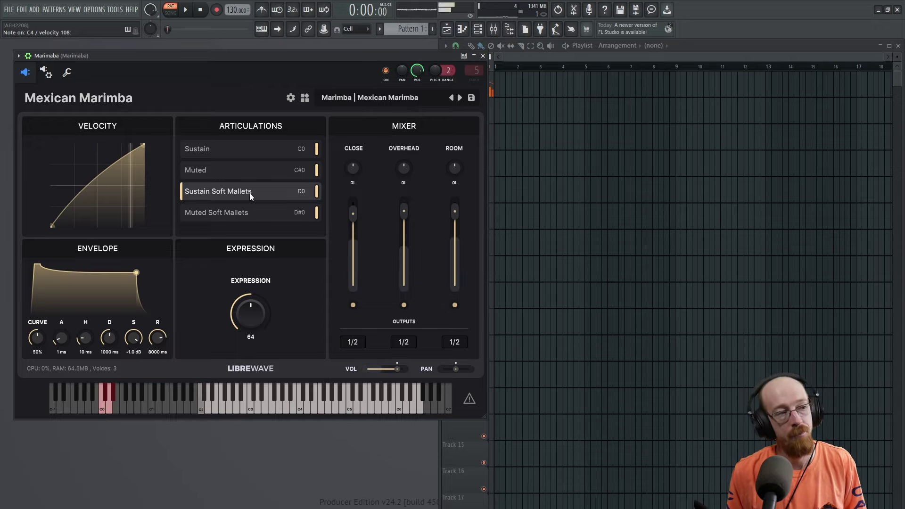
left_click(238, 151)
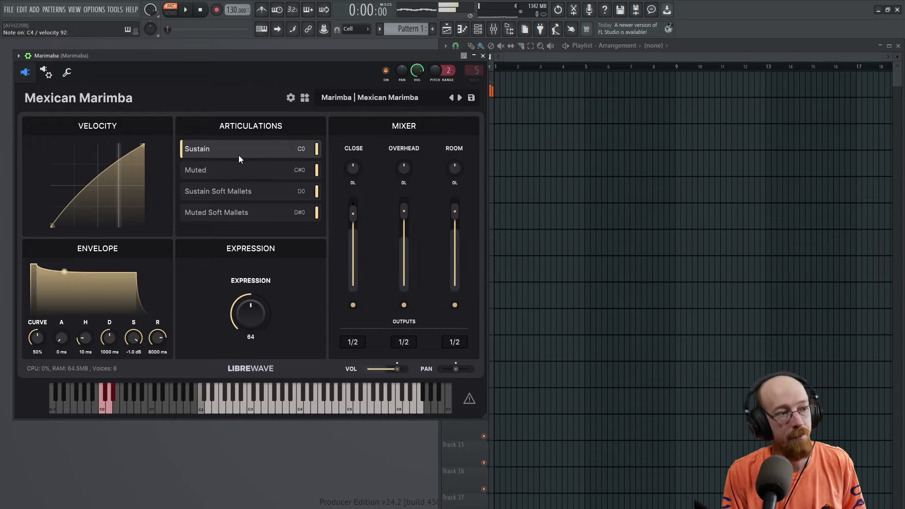
left_click(260, 195)
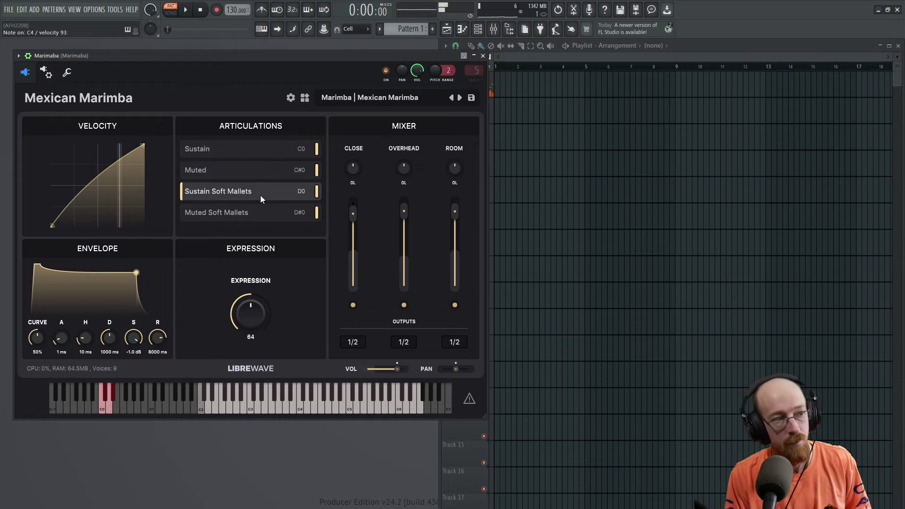
left_click(249, 147)
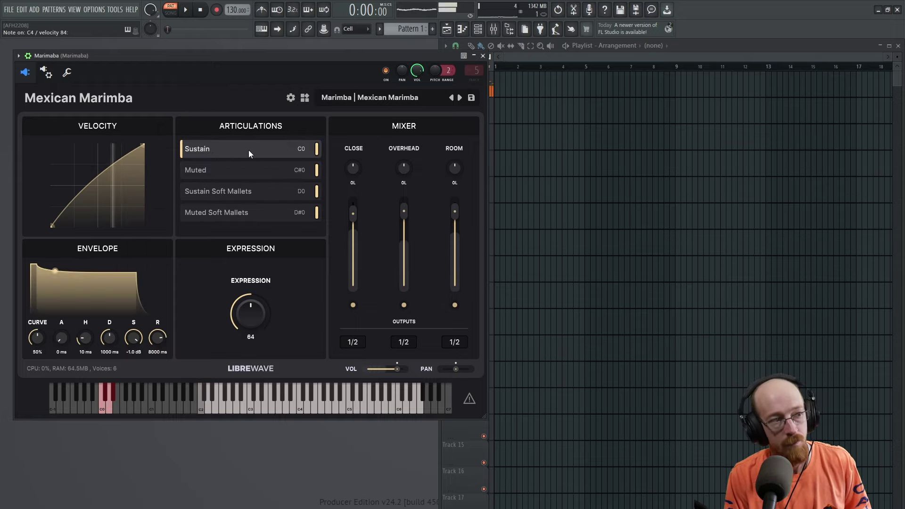
left_click(257, 193)
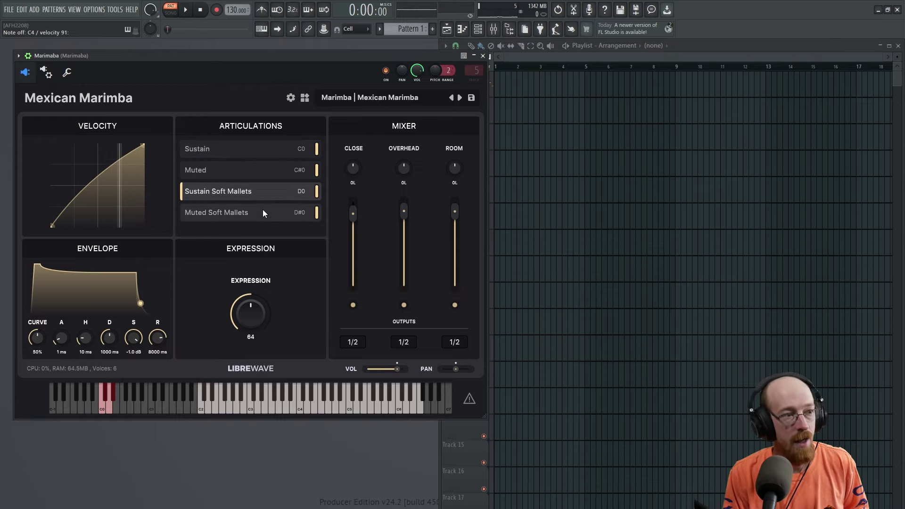
- Audition the Muted Soft Mallets articulation against Sustain Soft Mallets, ending on Muted Soft Mallets
left_click(263, 211)
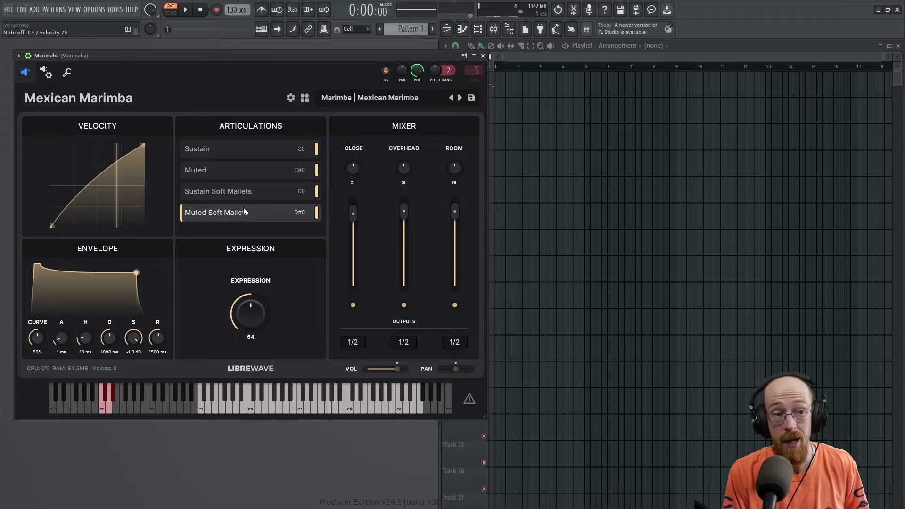
left_click(255, 193)
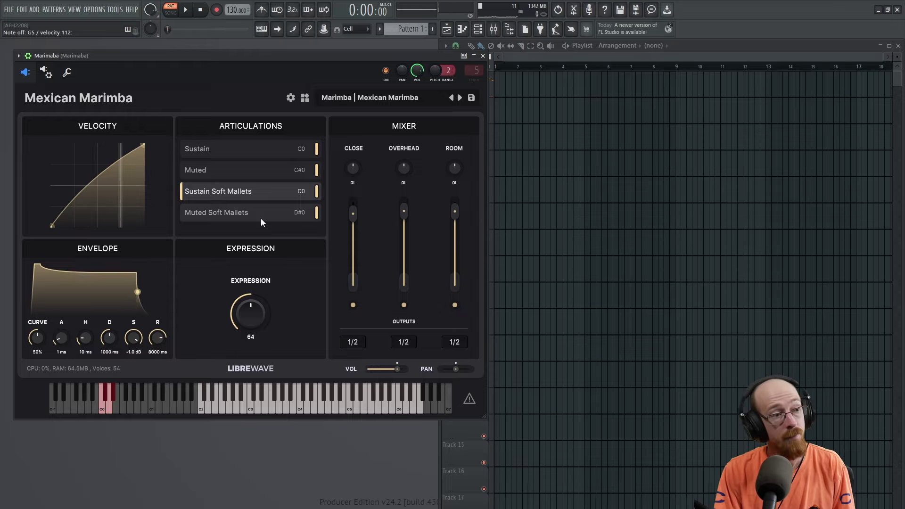
left_click(260, 215)
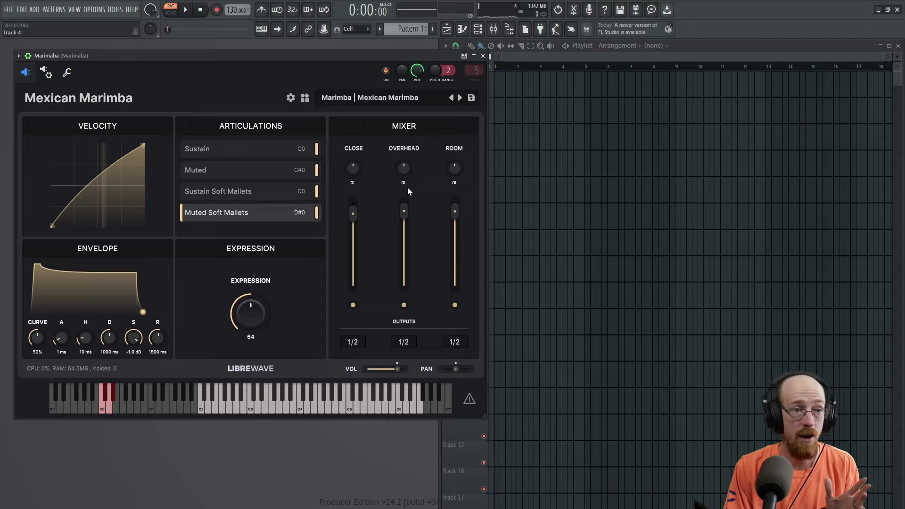
- Turn off the Overhead and Room microphones in the marimba's mixer, leaving only Close, and choose the Sustain Soft Mallets articulation
left_click_drag(405, 210, 402, 307)
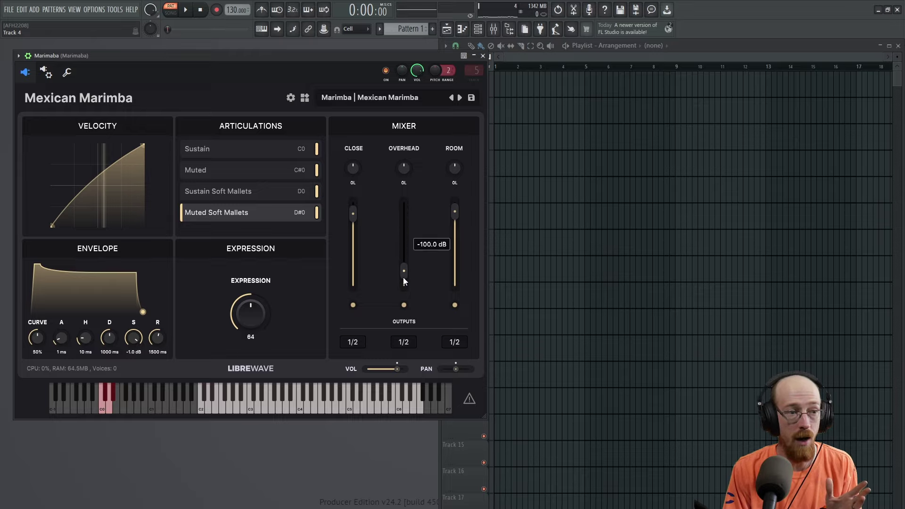
double_click(403, 277)
left_click(404, 305)
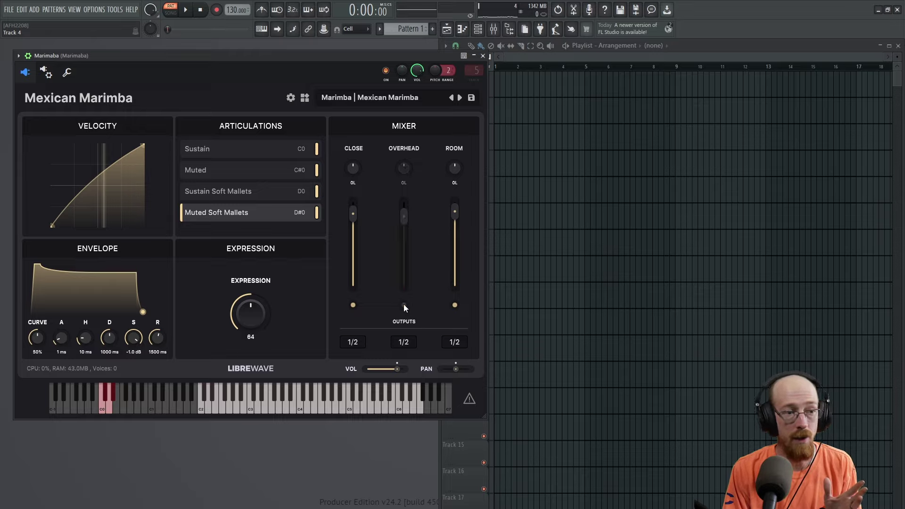
left_click(454, 305)
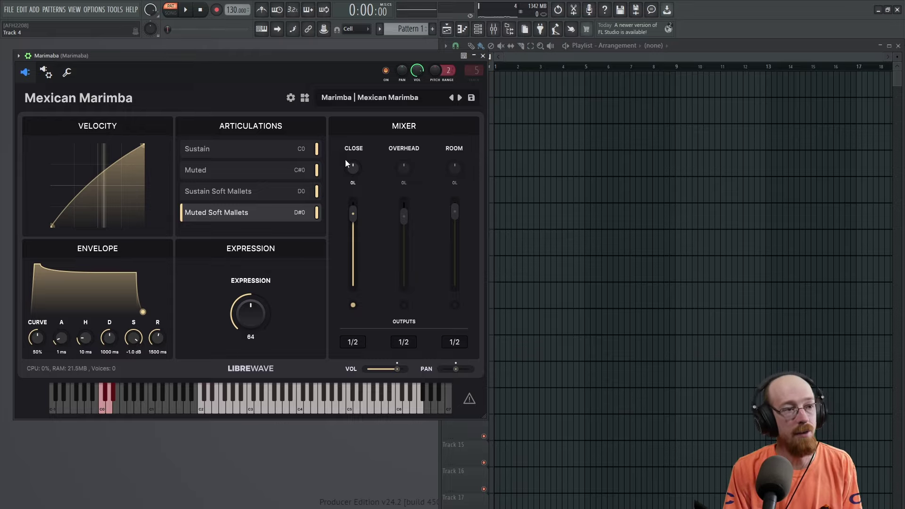
left_click(259, 195)
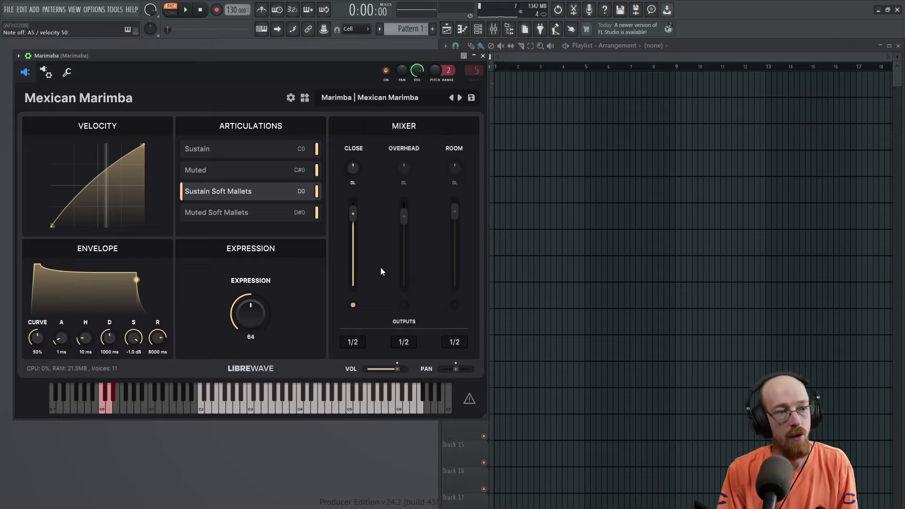
- Isolate the Overhead microphone in the marimba's mixer and audition it with the Muted and Sustain Soft Mallets articulations
left_click(402, 306)
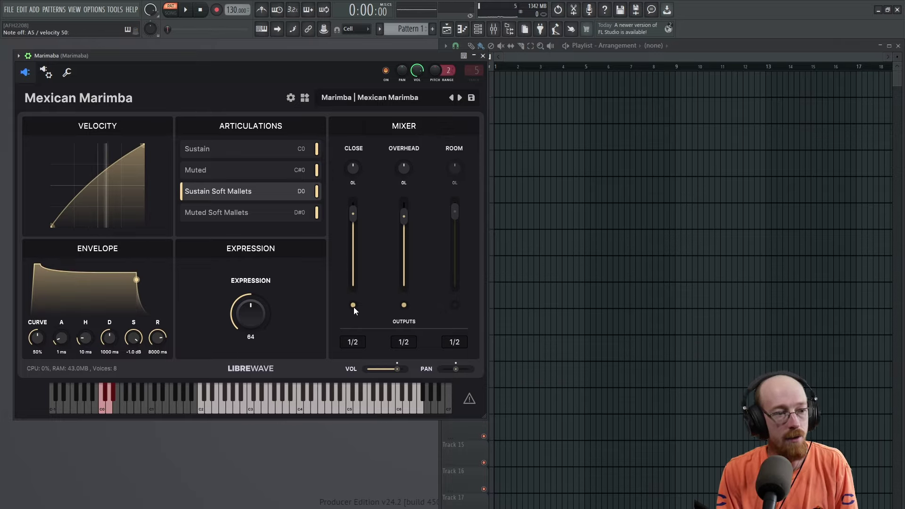
left_click(354, 307)
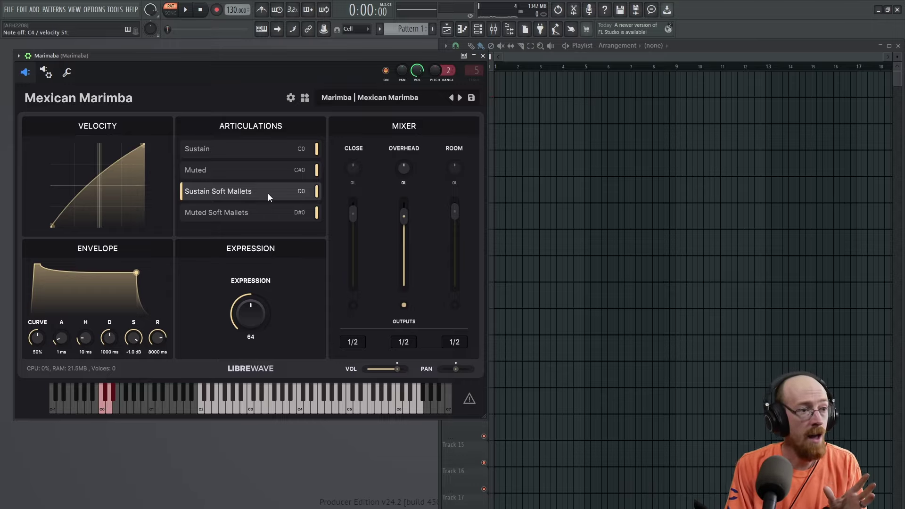
left_click(264, 173)
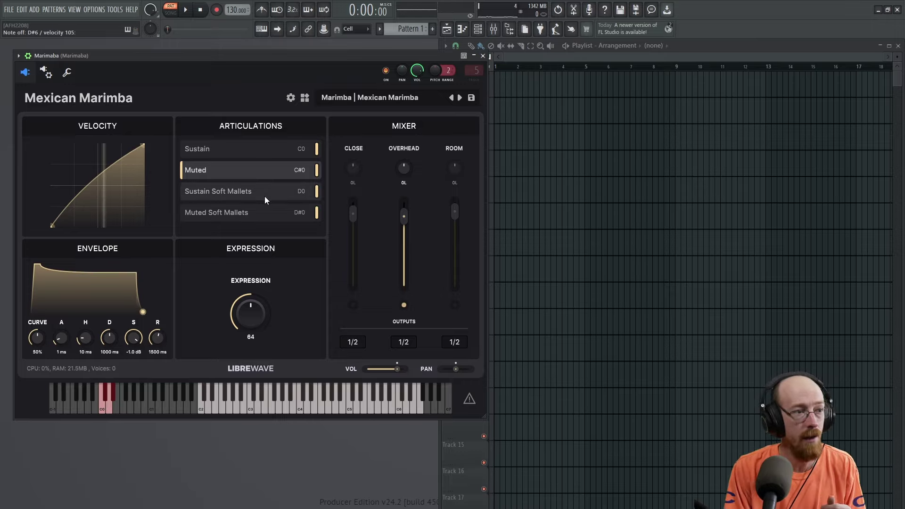
left_click(264, 193)
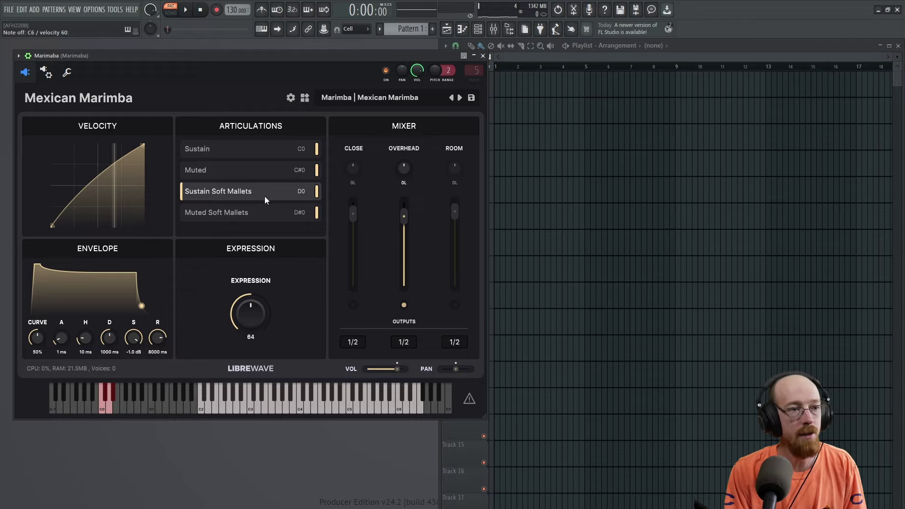
- Isolate the Room microphone and audition it with the Muted, Muted Soft Mallets and Sustain Soft Mallets articulations
left_click(454, 305)
left_click(404, 305)
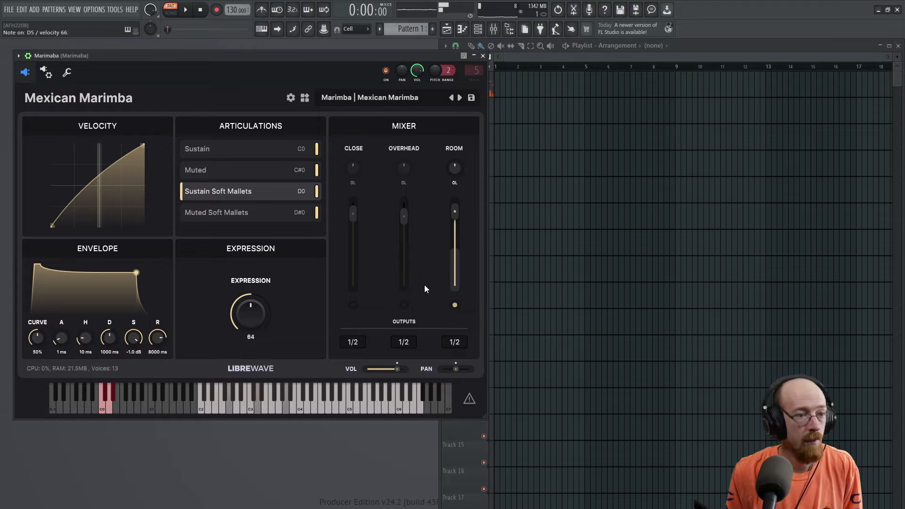
left_click(279, 170)
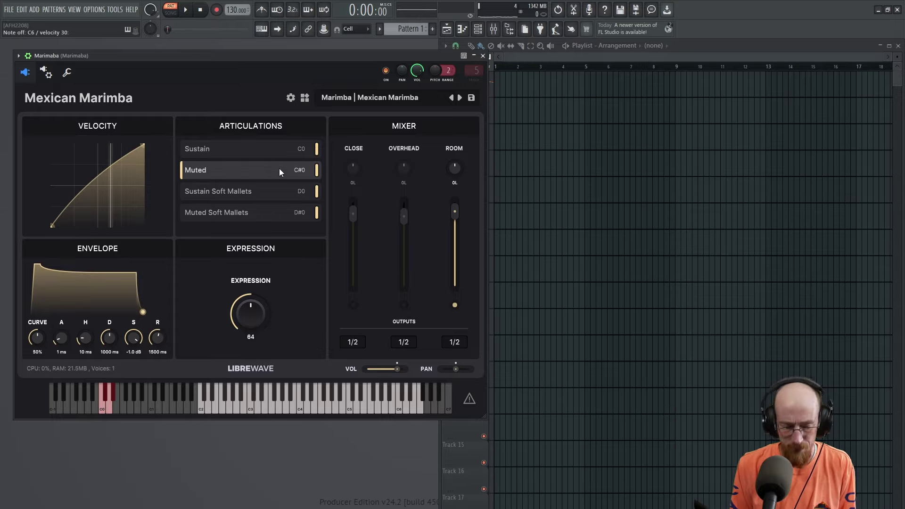
left_click(261, 216)
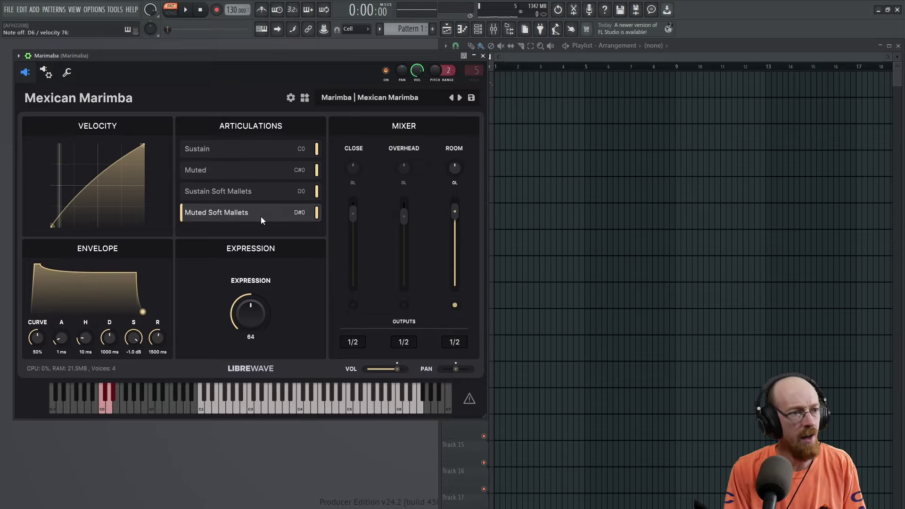
left_click(267, 192)
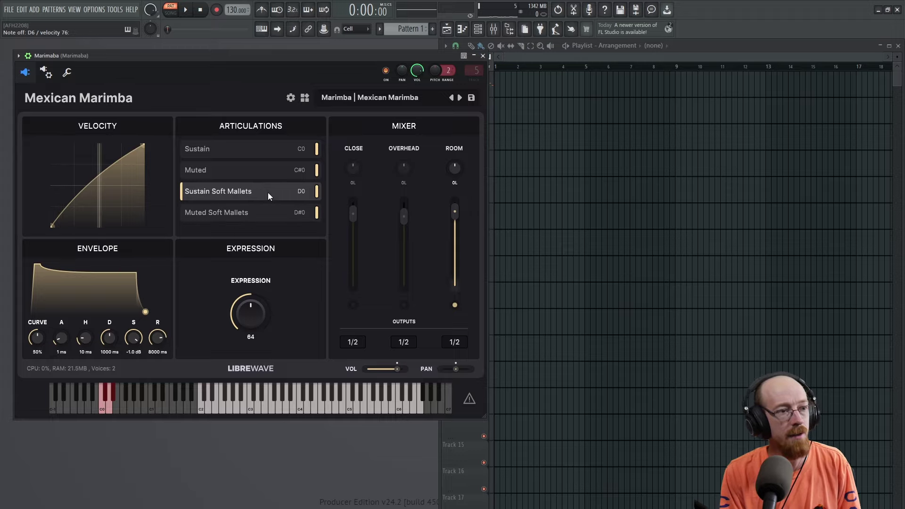
- Cycle through all four articulations with only the Room microphone on, ending on Muted Soft Mallets
left_click(260, 150)
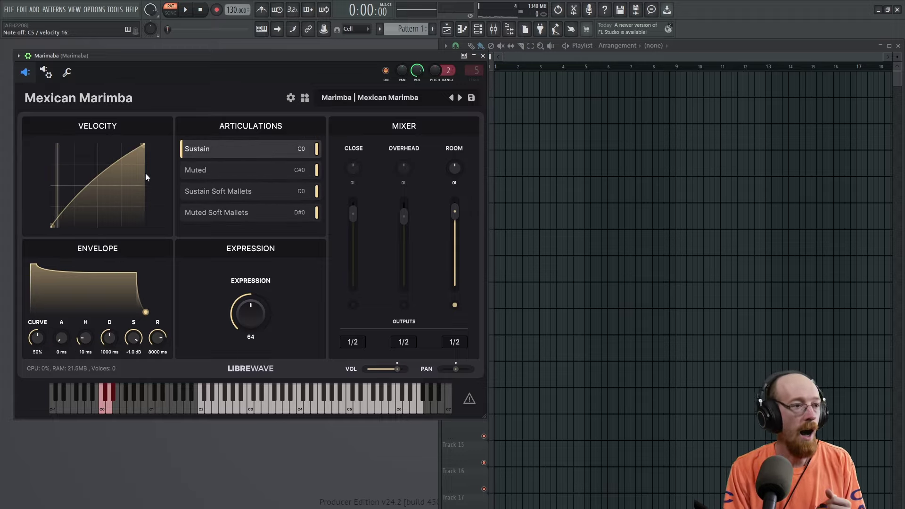
left_click(266, 172)
left_click(264, 191)
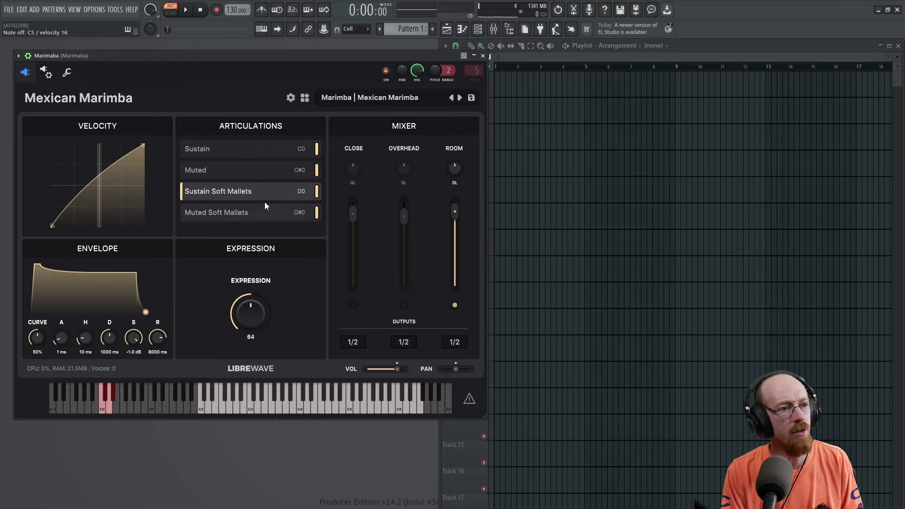
left_click(263, 212)
left_click(264, 170)
left_click(266, 149)
left_click(265, 172)
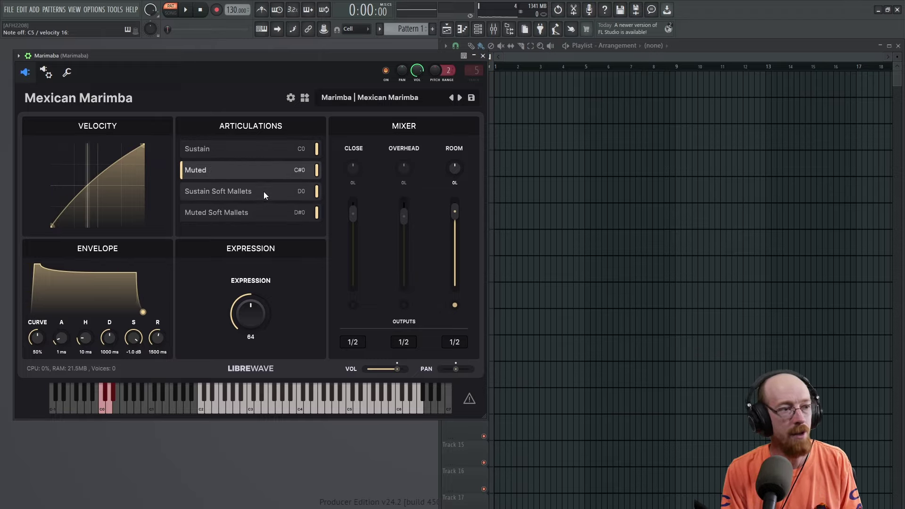
left_click(265, 192)
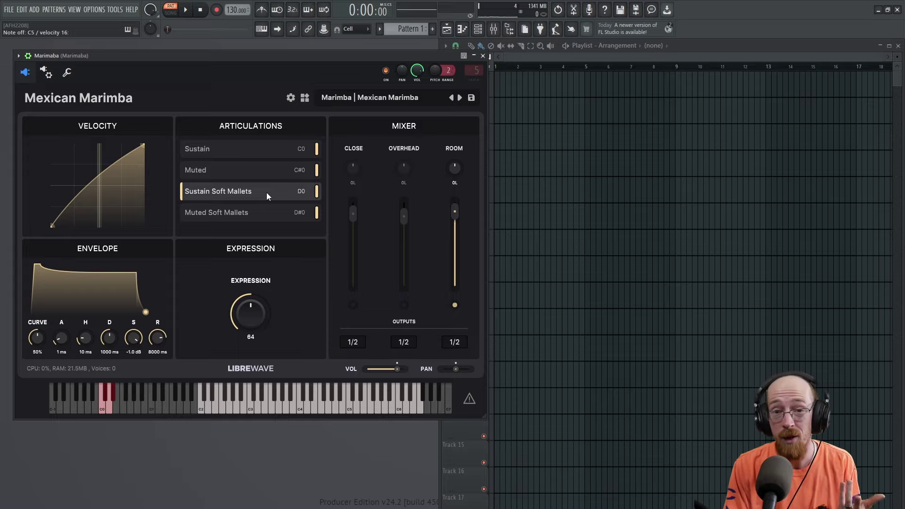
left_click(269, 211)
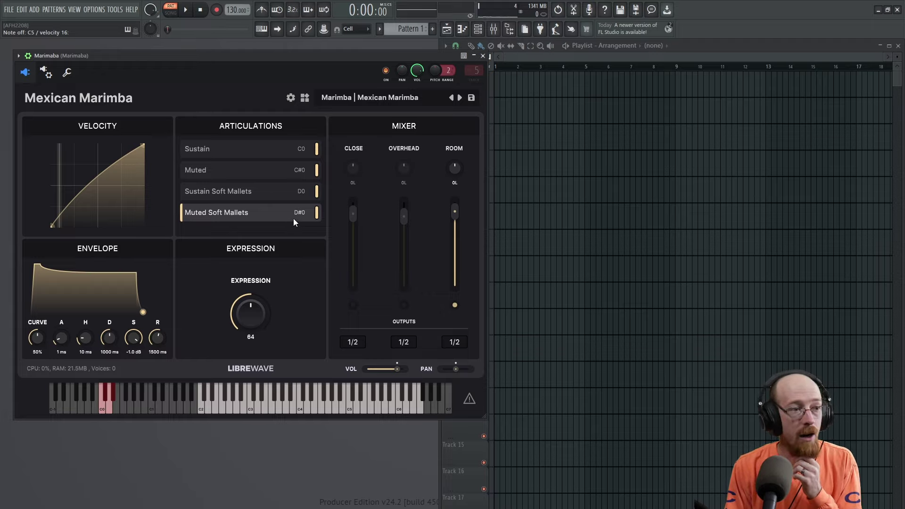
- Turn the Close and Overhead microphones back on, and show the marimba's NUGEN Paragon reverb before closing its window
left_click(355, 305)
left_click(404, 304)
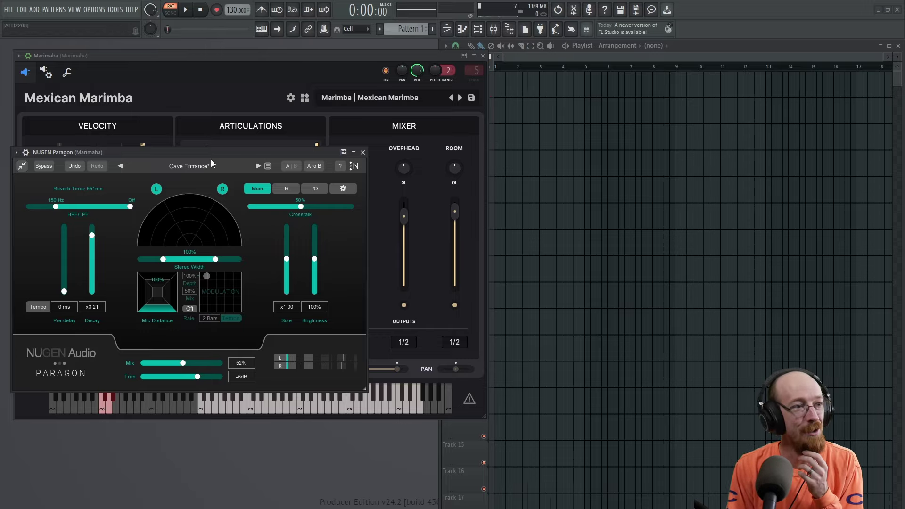
left_click_drag(211, 156, 211, 126)
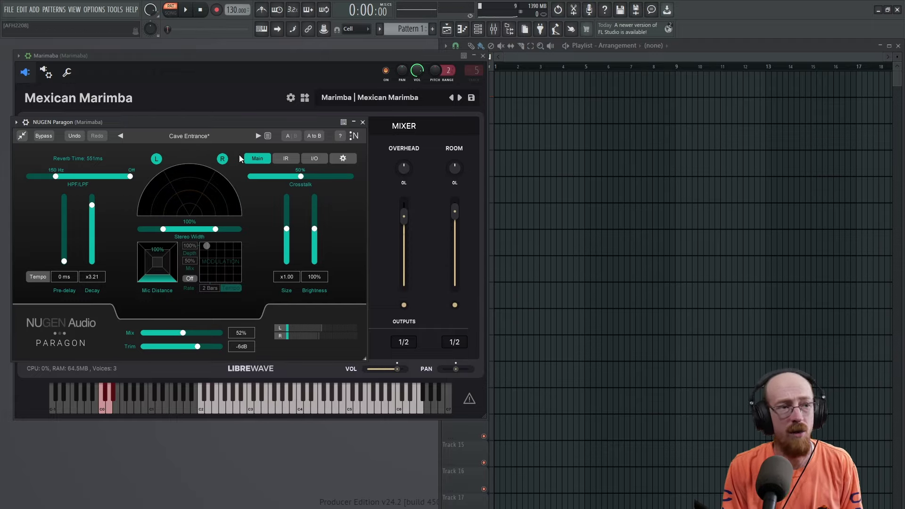
left_click(363, 122)
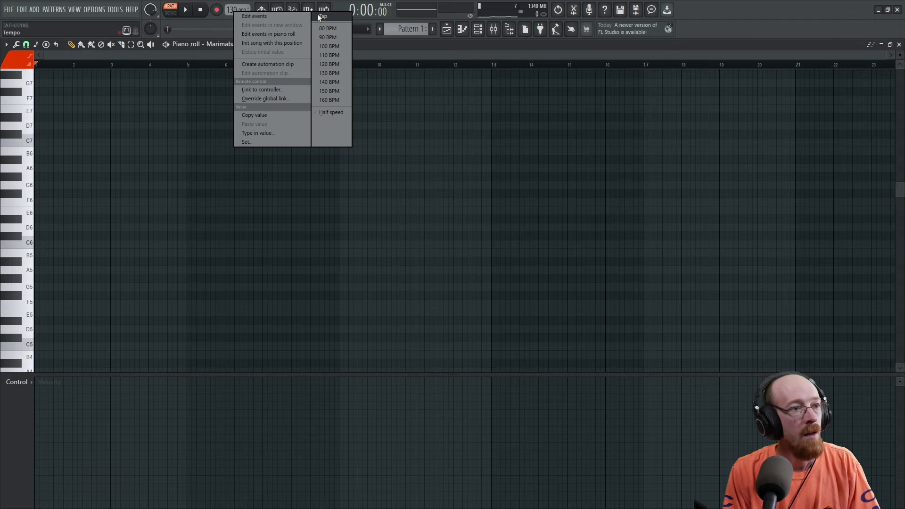
- Set the project tempo to 95 BPM by tapping the beat in the Tempo tapper, and close the tapper
left_click(264, 106)
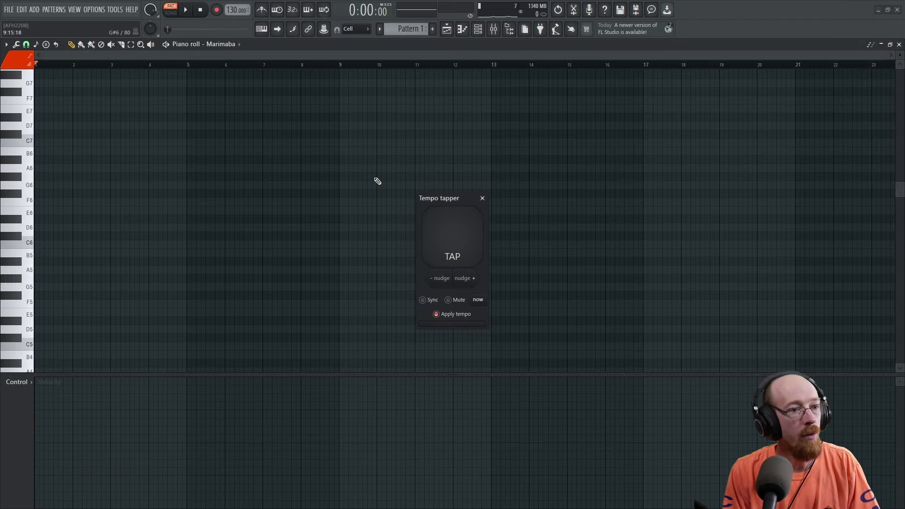
left_click(465, 239)
left_click(465, 239)
left_click(466, 239)
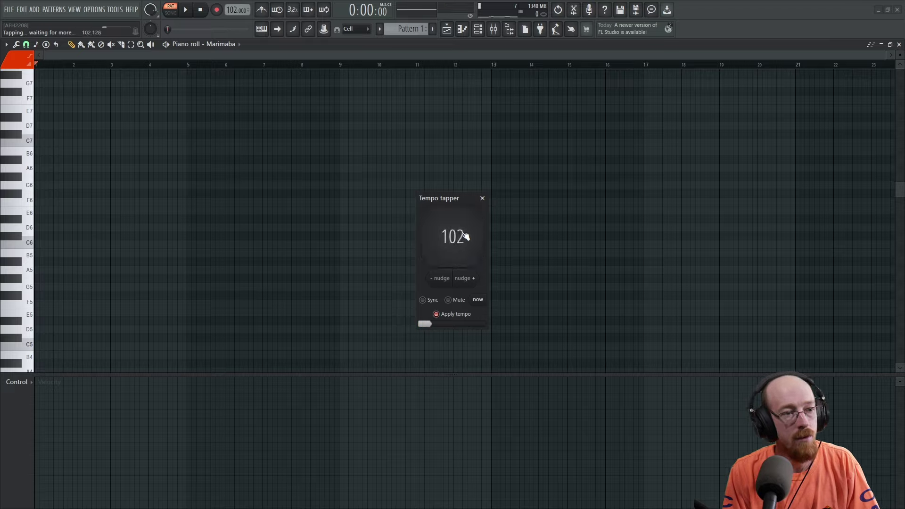
left_click(465, 237)
left_click(466, 238)
left_click(465, 238)
left_click(466, 237)
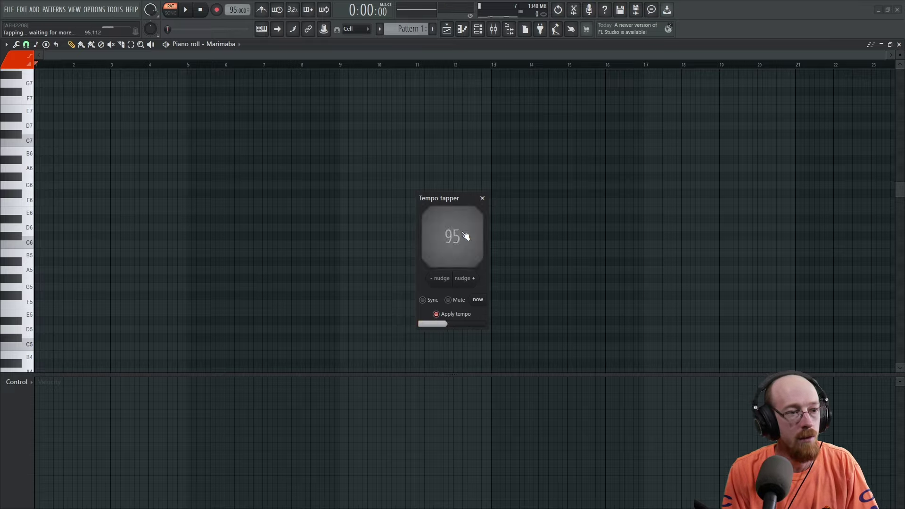
left_click(465, 236)
left_click(465, 236)
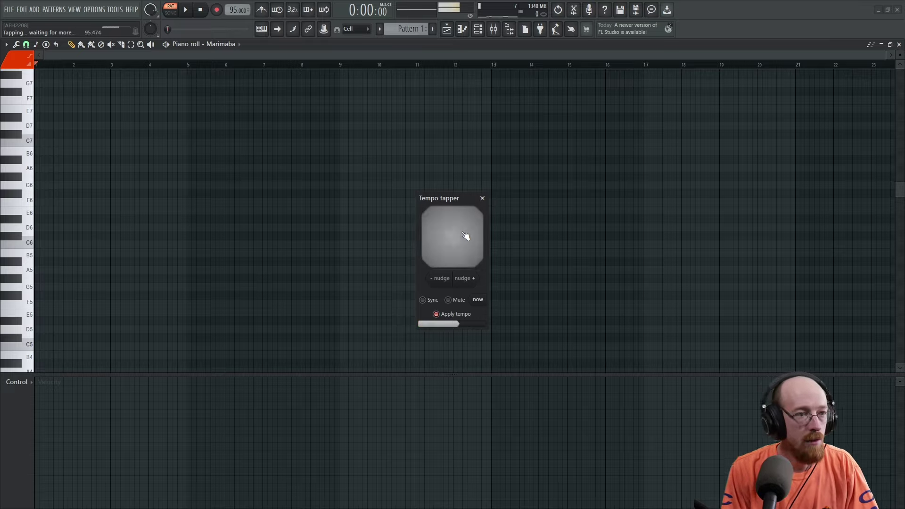
left_click(465, 236)
left_click(466, 236)
left_click(465, 236)
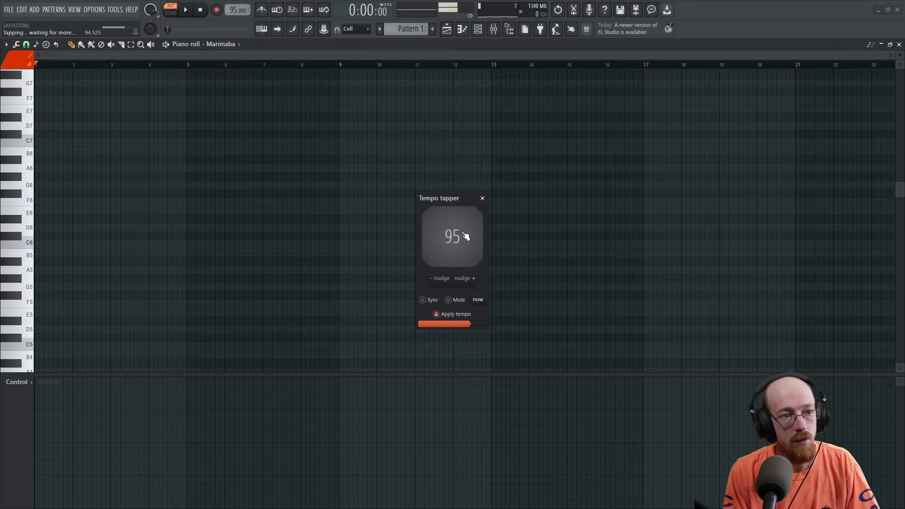
left_click(482, 198)
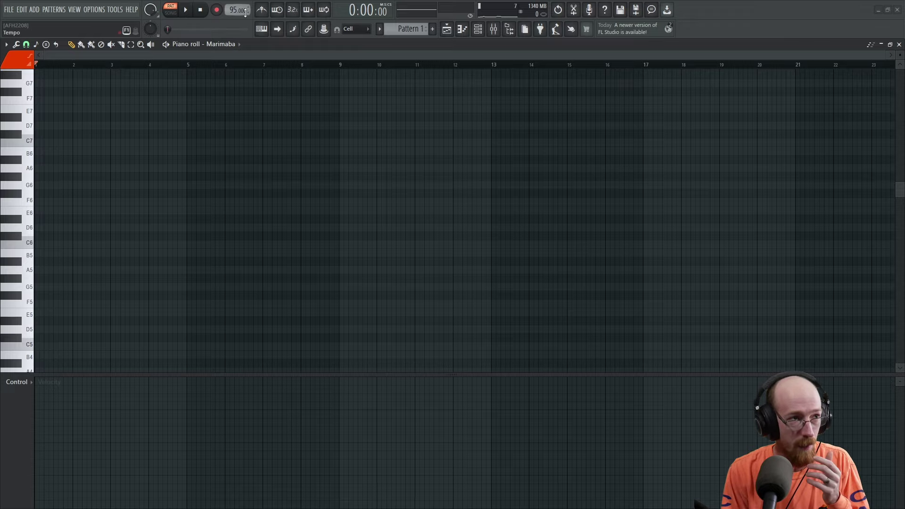
- Record a marimba performance into Pattern 1 at 100 BPM with the metronome on, stop playback, and turn the metronome off
left_click(262, 10)
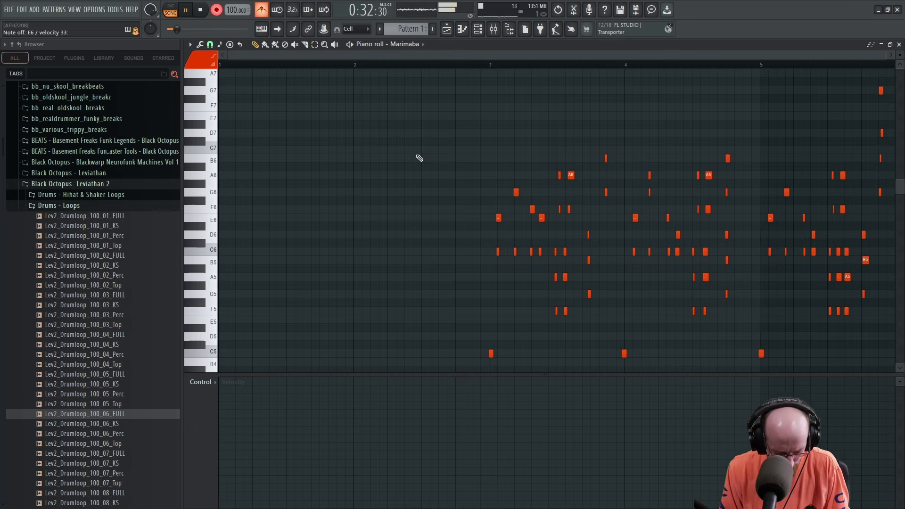
key("space")
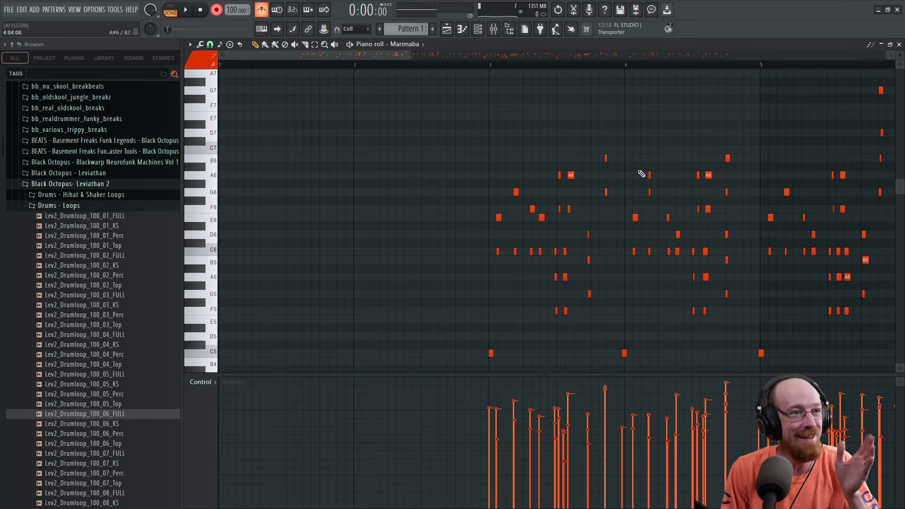
left_click(261, 10)
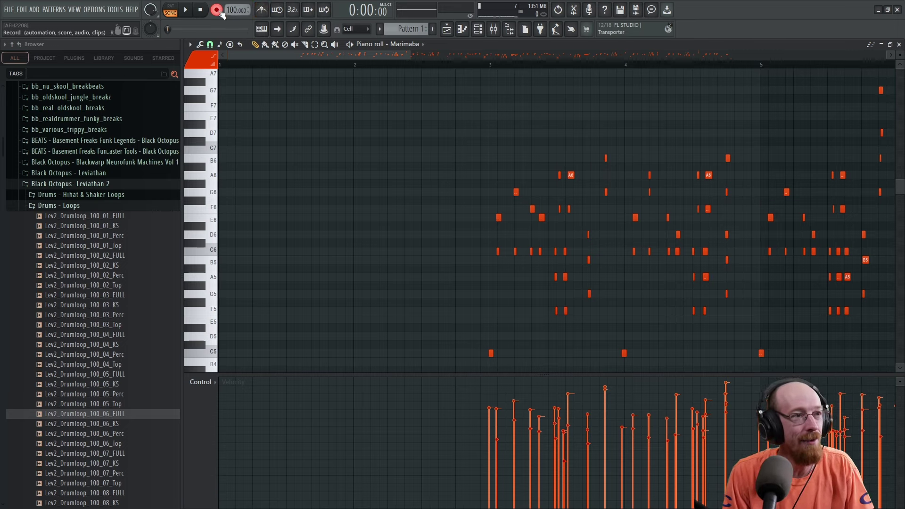
- Close the marimba's piano roll and mute the drum loop's track, Track 2, in the playlist
scroll(490, 158, "down", 4)
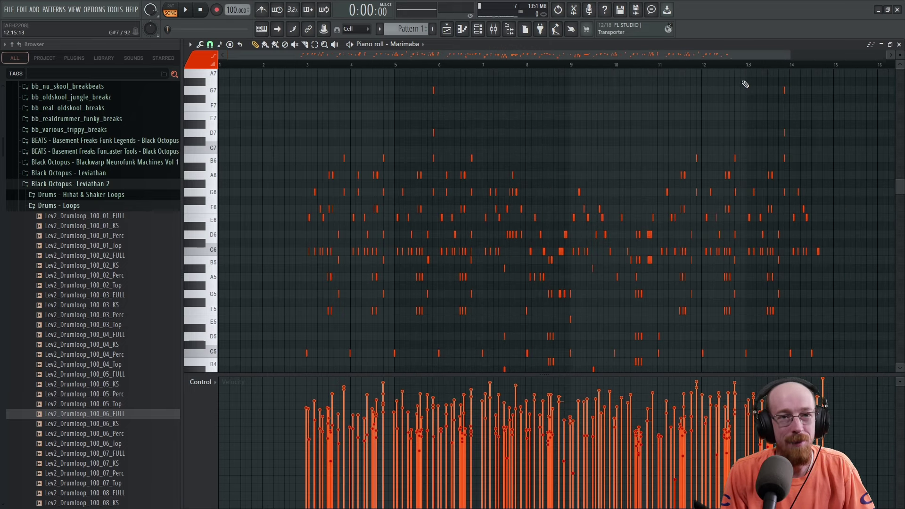
left_click(899, 43)
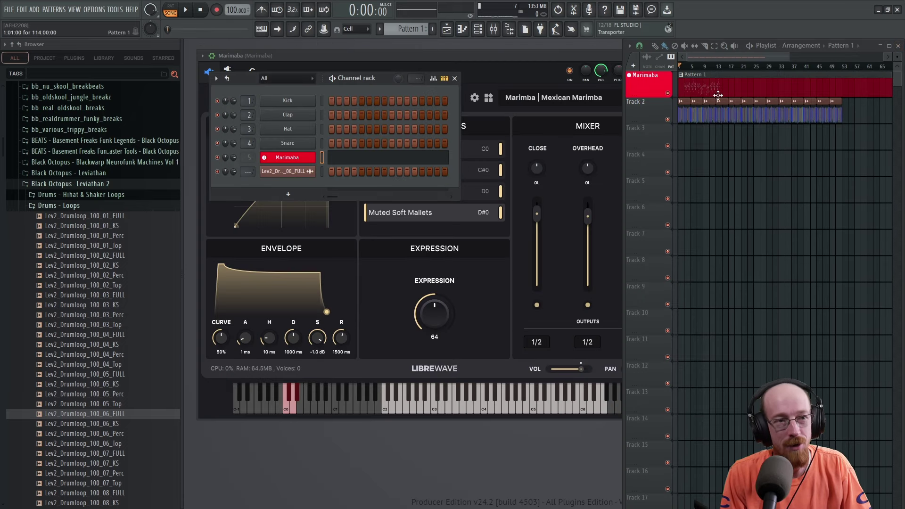
left_click(668, 120)
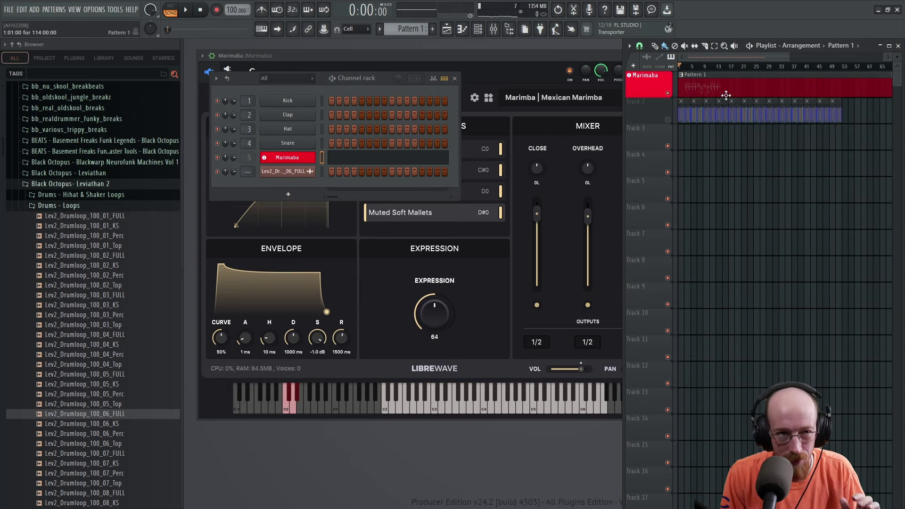
- Reopen the marimba's Pattern 1 in the piano roll and examine the timing of the recorded notes from bar 3 onward
double_click(706, 83)
scroll(541, 243, "down", 2)
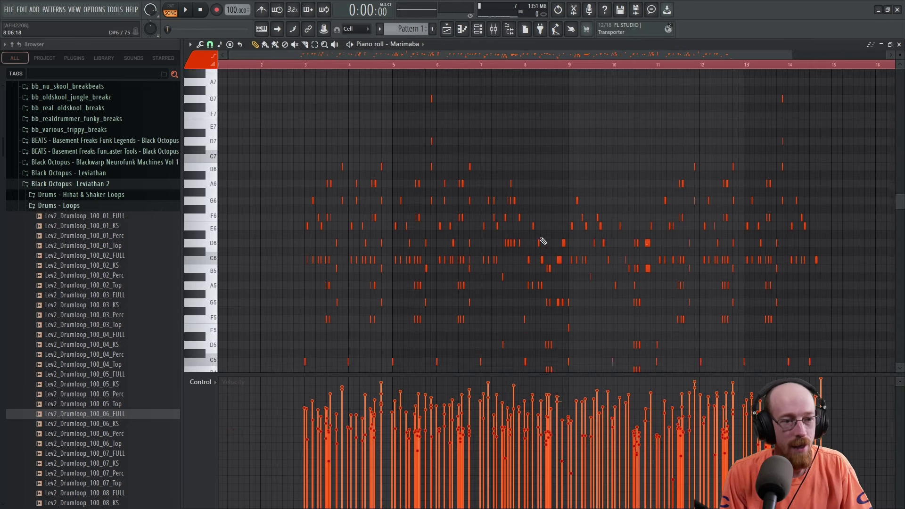
scroll(484, 234, "up", 3)
scroll(319, 172, "up", 4, "ctrl")
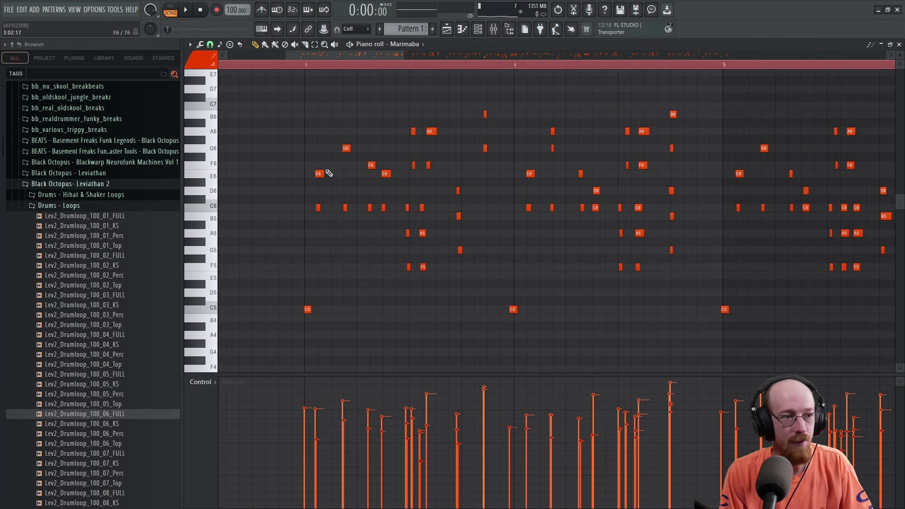
scroll(315, 184, "up", 2)
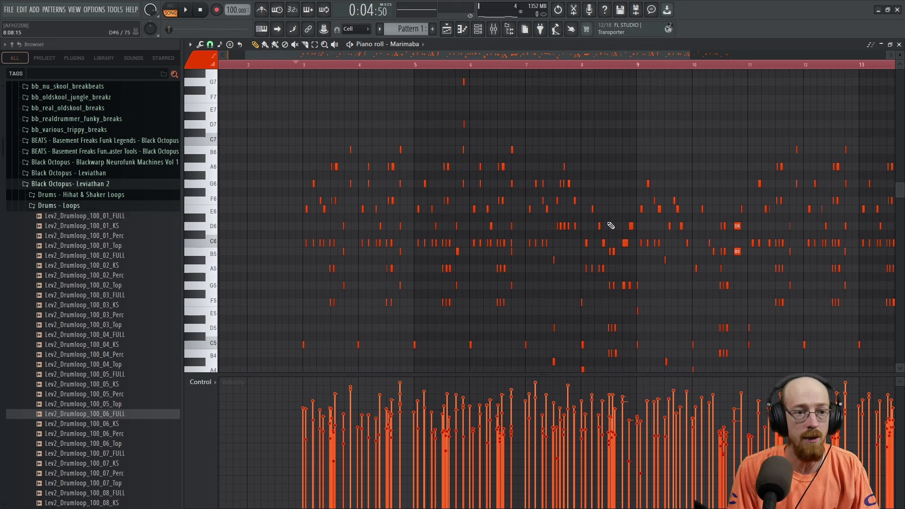
mouse_move(611, 226)
left_mouse_down()
mouse_move(677, 210)
mouse_move(495, 204)
mouse_move(737, 226)
mouse_move(748, 216)
mouse_move(732, 222)
left_mouse_up()
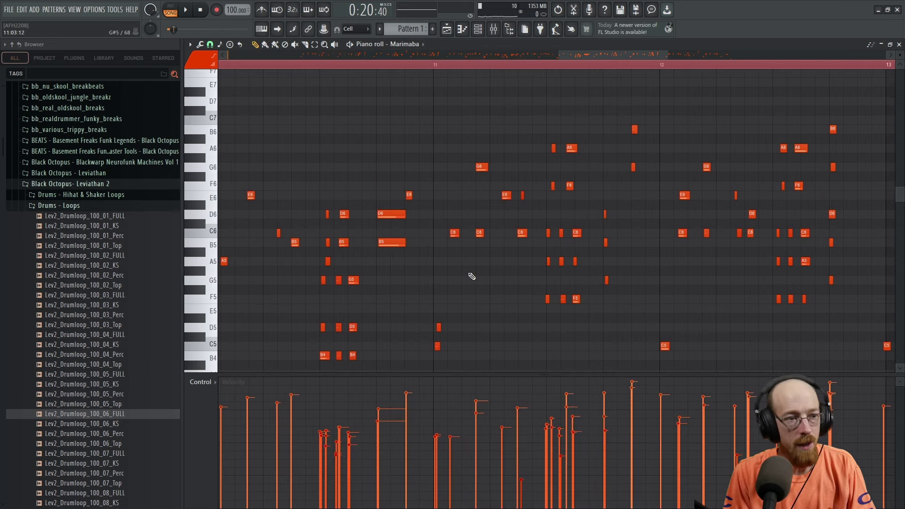
- Tighten bar 11's timing: move the C5 and D5 notes back to the bar line, the first C6 slightly earlier and the first long E6 slightly later
scroll(453, 271, "up", 6)
left_click_drag(424, 249, 439, 289)
scroll(479, 227, "right", 1)
scroll(479, 226, "up", 3)
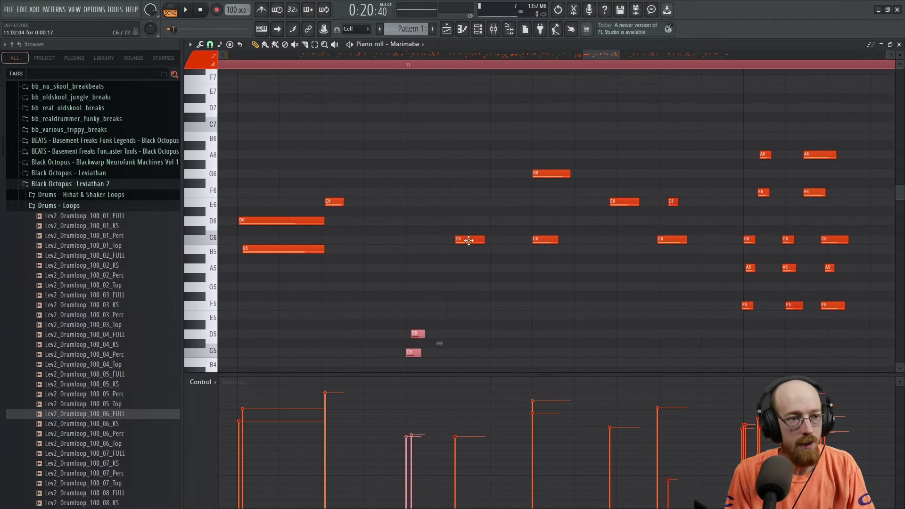
left_click_drag(470, 240, 464, 240)
scroll(565, 236, "right", 2)
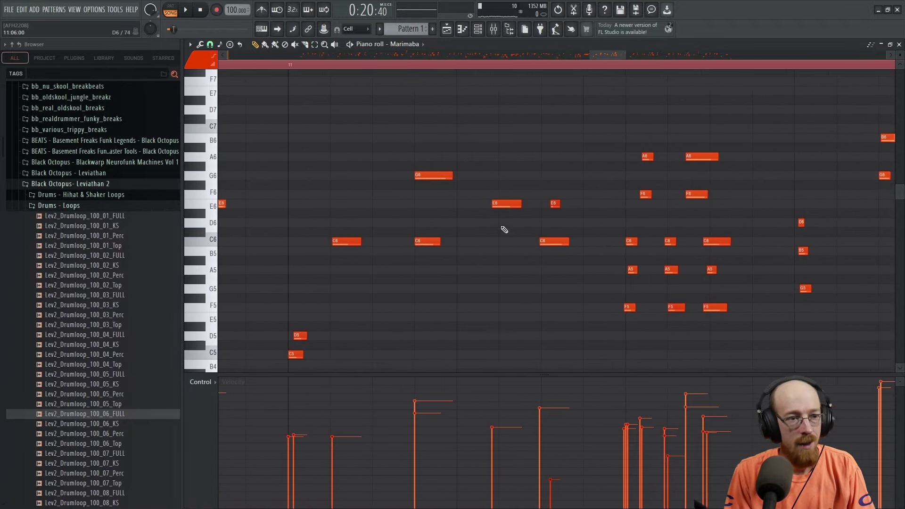
left_click_drag(506, 204, 512, 205)
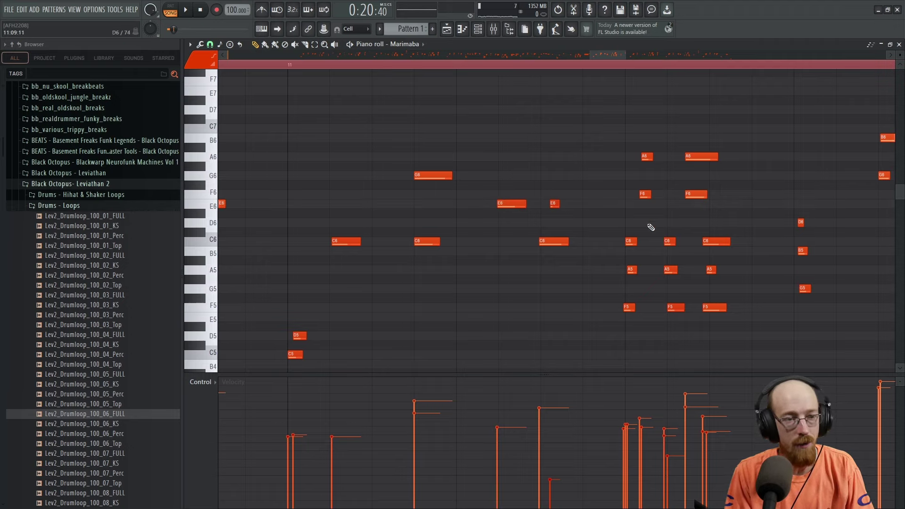
- Nudge the chord run starting at bar 11's third beat slightly later, shifting its last C6, A5 and F5 chord a little further
scroll(646, 228, "right", 2)
scroll(528, 216, "right", 1)
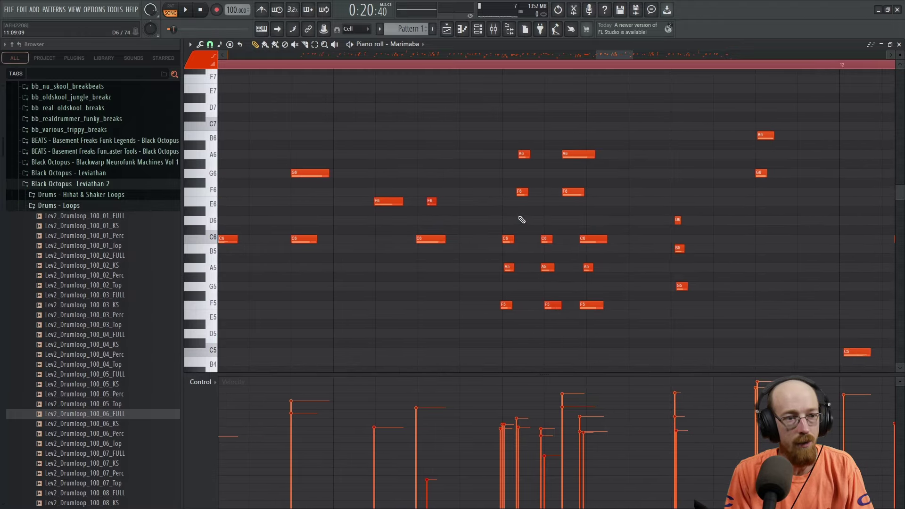
left_click_drag(501, 136, 594, 306)
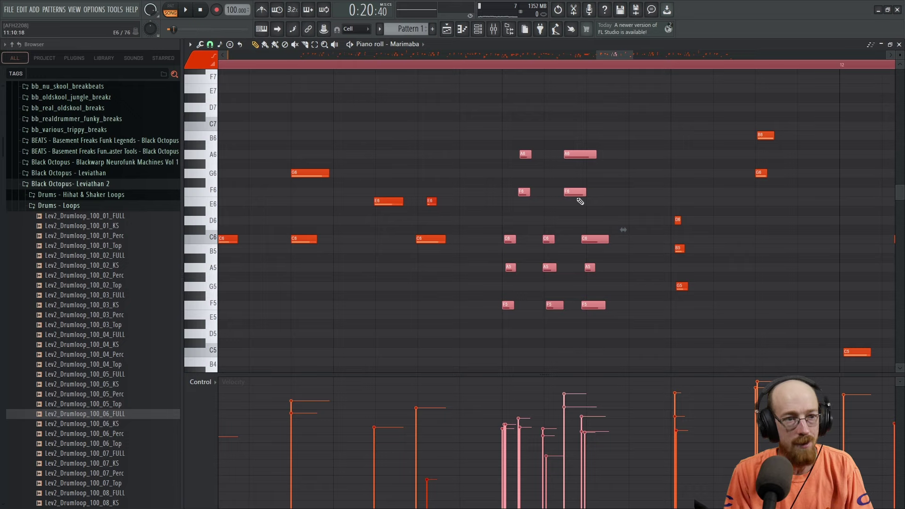
left_click(589, 248)
left_click_drag(577, 231, 597, 308)
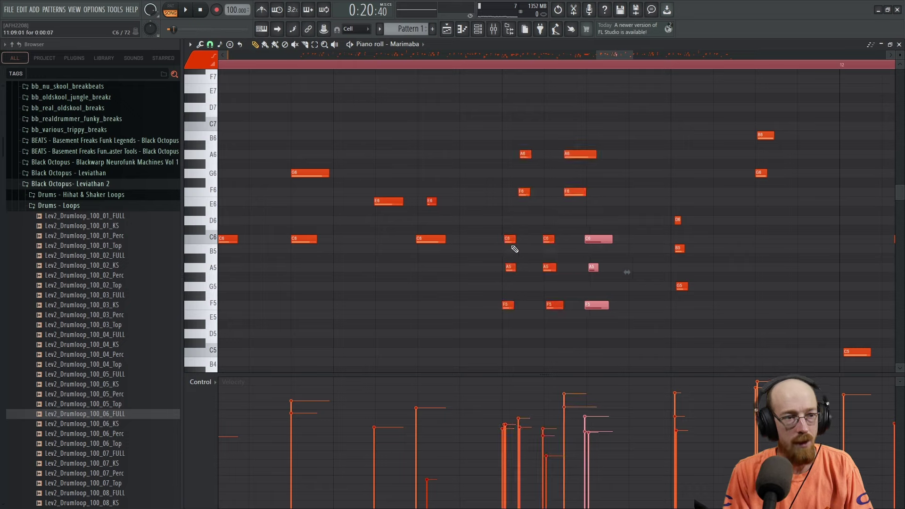
left_click_drag(505, 238, 516, 268)
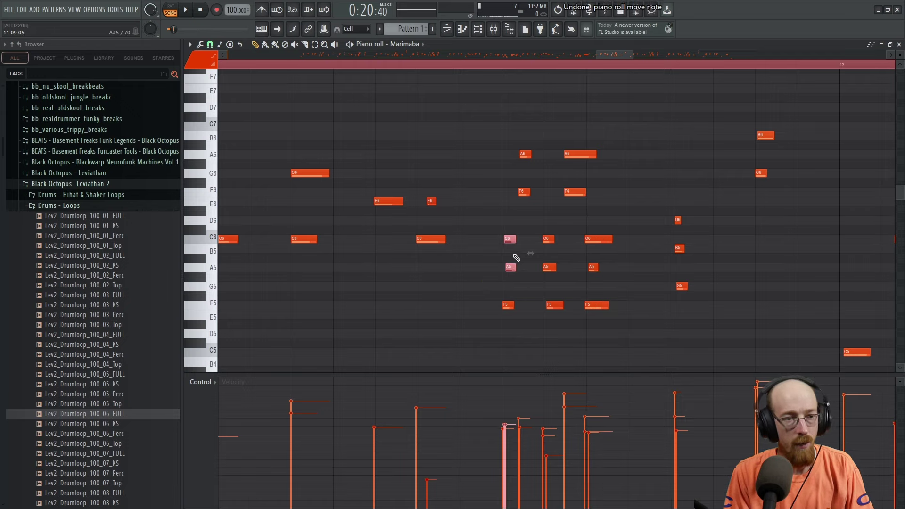
- Move the stacked D6, B5 and G5 notes slightly earlier onto bar 11's fourth beat
scroll(612, 245, "right", 5)
left_click_drag(551, 211, 582, 293)
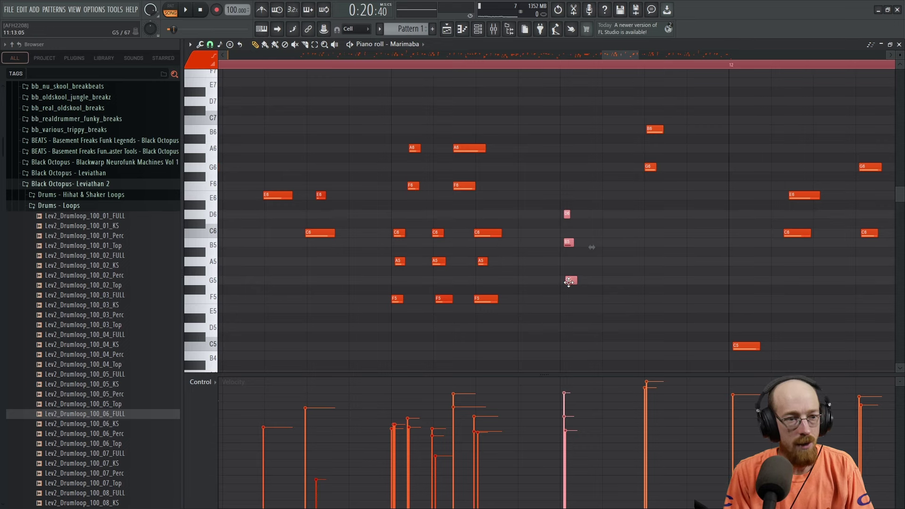
left_click_drag(572, 281, 567, 280)
- Play the marimba pattern from bar 8 through bar 11 and listen to the note timing
scroll(606, 227, "down", 5)
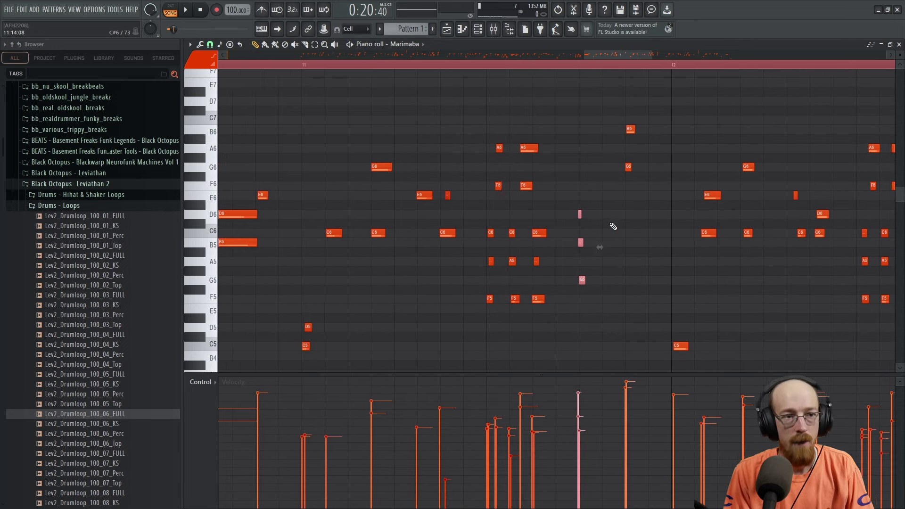
scroll(438, 204, "down", 3)
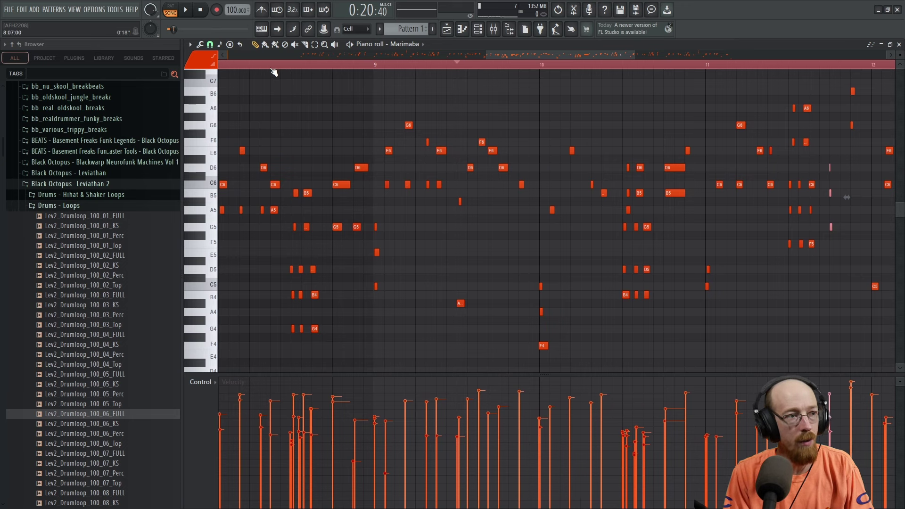
left_click_drag(446, 137, 687, 179)
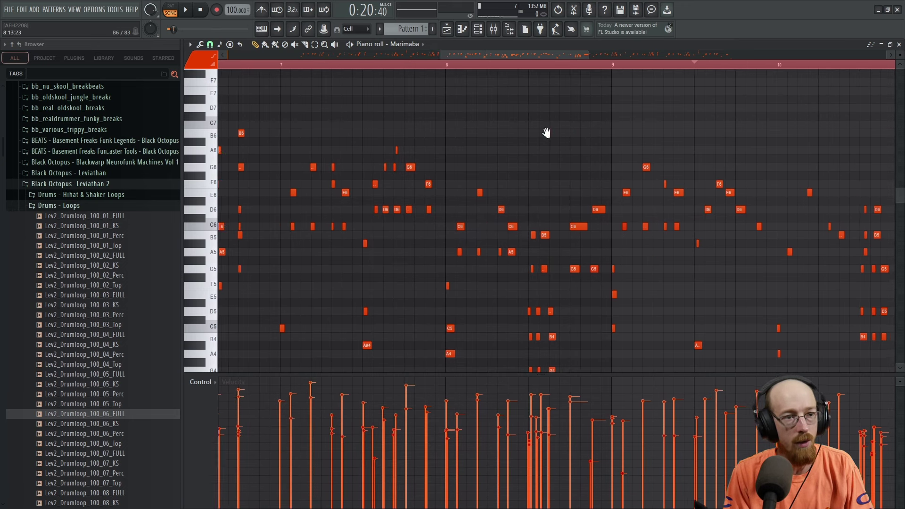
scroll(546, 134, "right", 3)
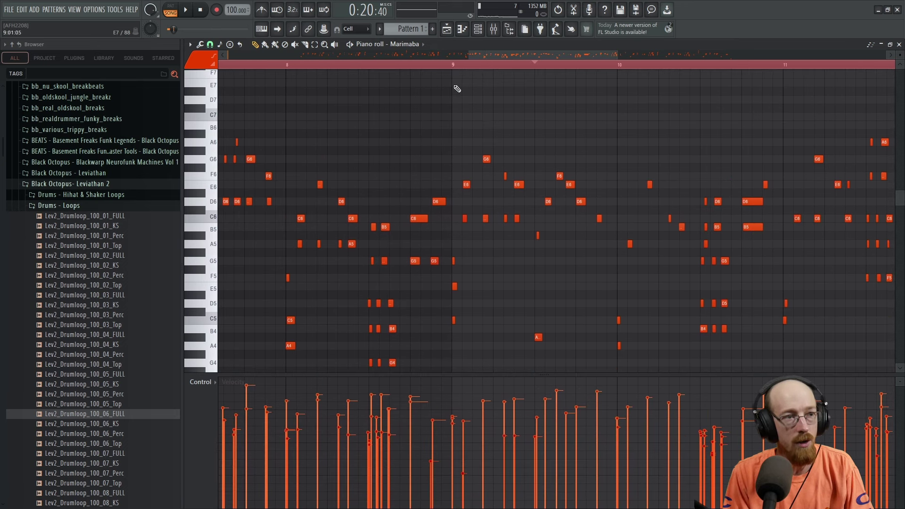
left_click(290, 68)
key("space")
scroll(526, 269, "up", 2)
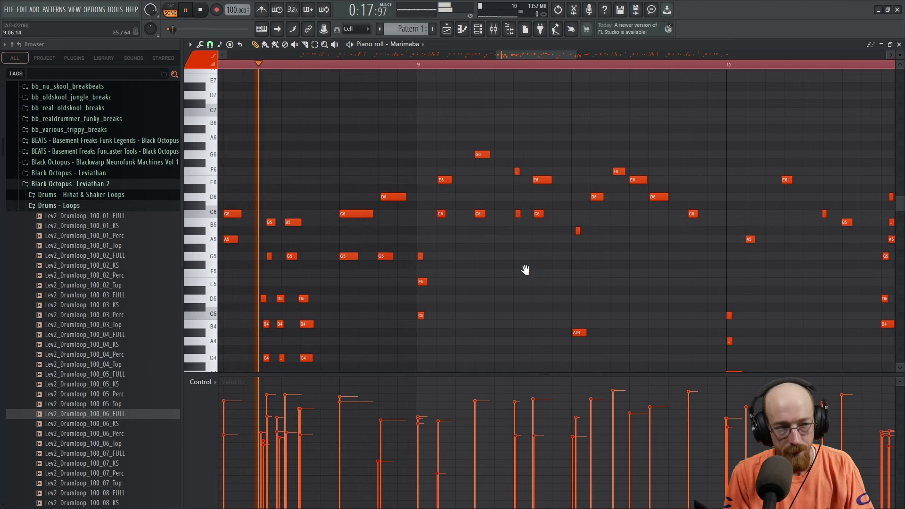
scroll(525, 269, "down", 2)
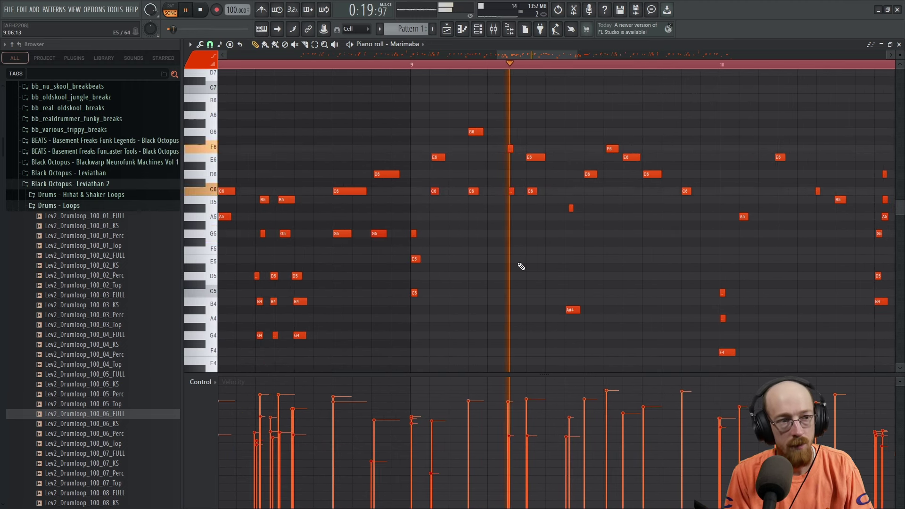
left_click_drag(592, 228, 497, 228)
left_click_drag(644, 228, 472, 217)
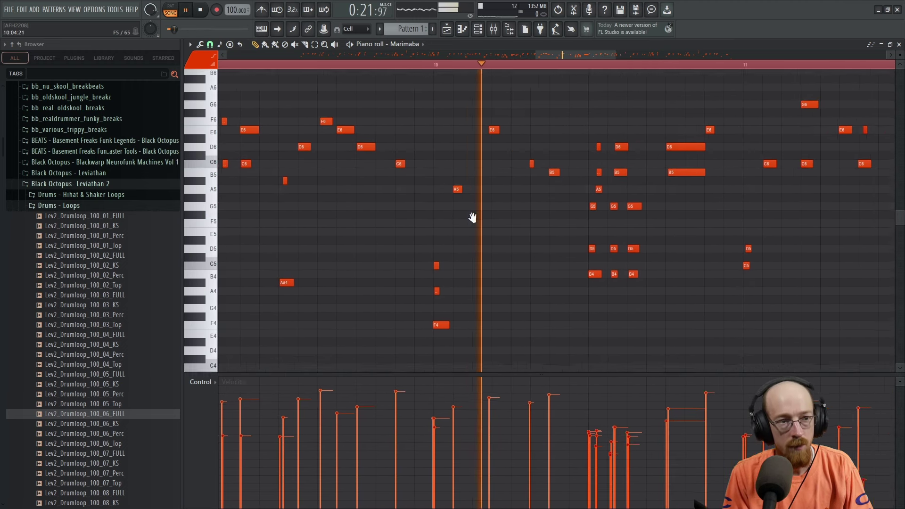
left_click_drag(604, 234, 570, 235)
left_click_drag(662, 232, 567, 256)
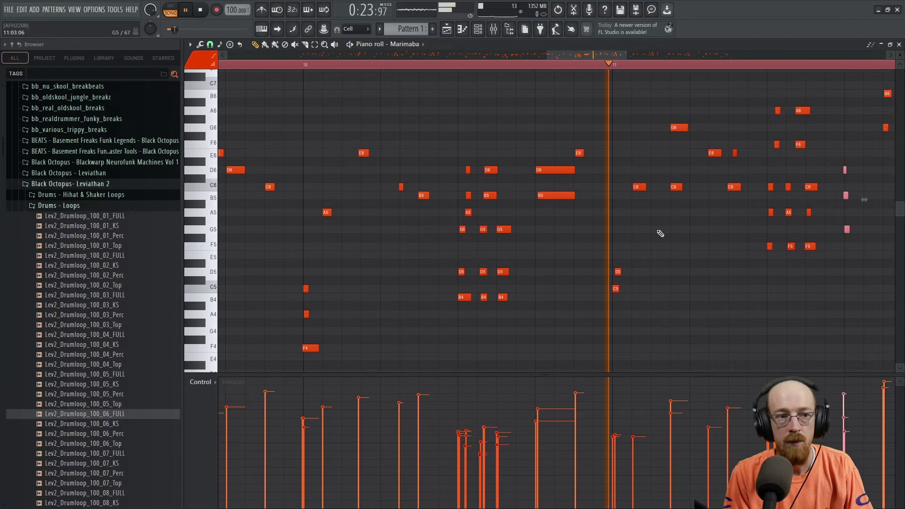
left_click_drag(660, 234, 509, 254)
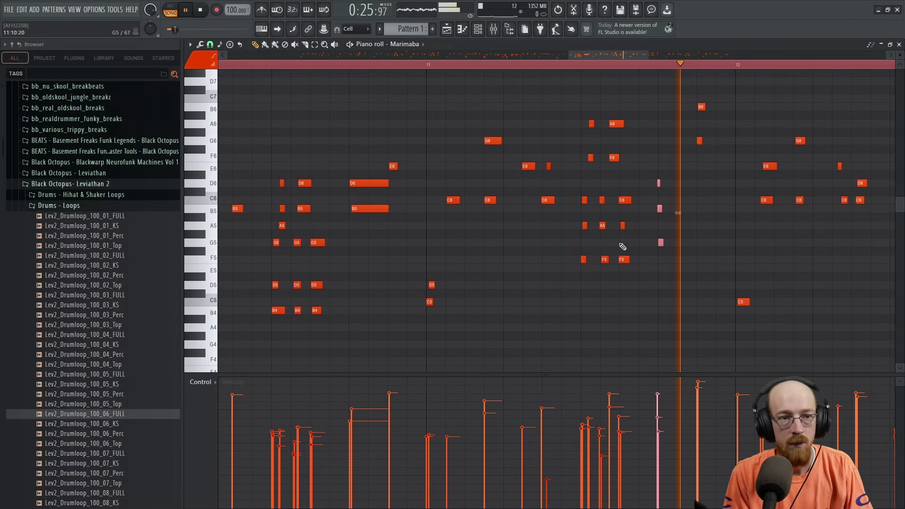
left_click_drag(652, 210, 415, 214)
key("space")
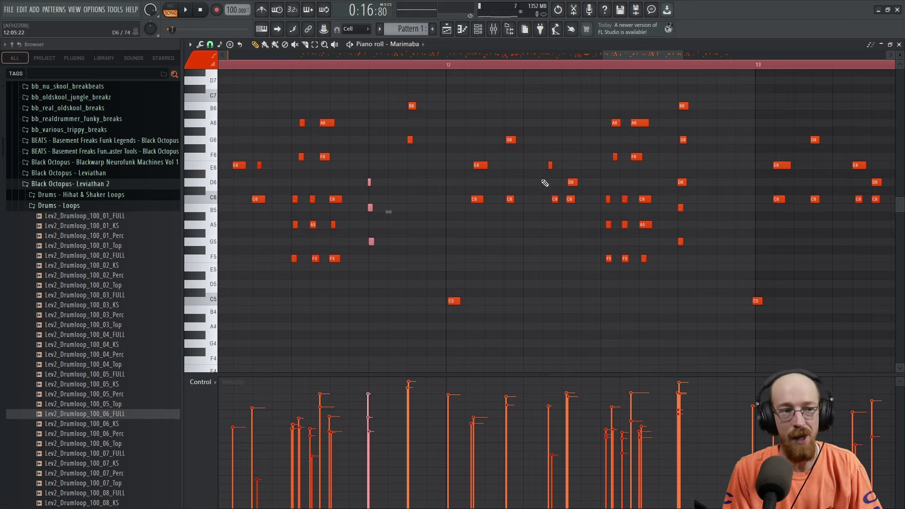
- Move bar 12's opening C5 slightly later onto the bar line and the following C6 and E6 pair earlier
scroll(454, 300, "up", 3)
left_click(452, 301)
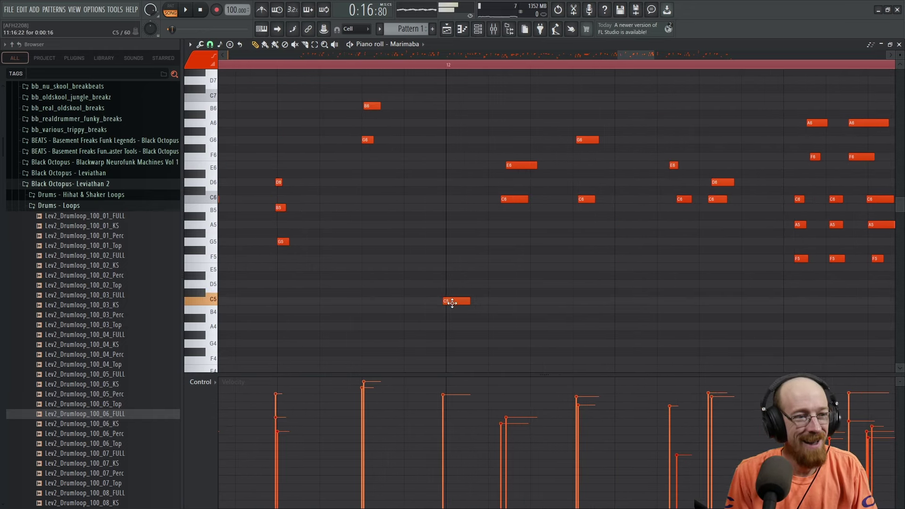
left_click_drag(452, 303, 457, 303)
left_click_drag(521, 137, 510, 202)
- Move the G6 and C6 pair just before bar 12's second beat slightly earlier onto the grid line
left_click(583, 139)
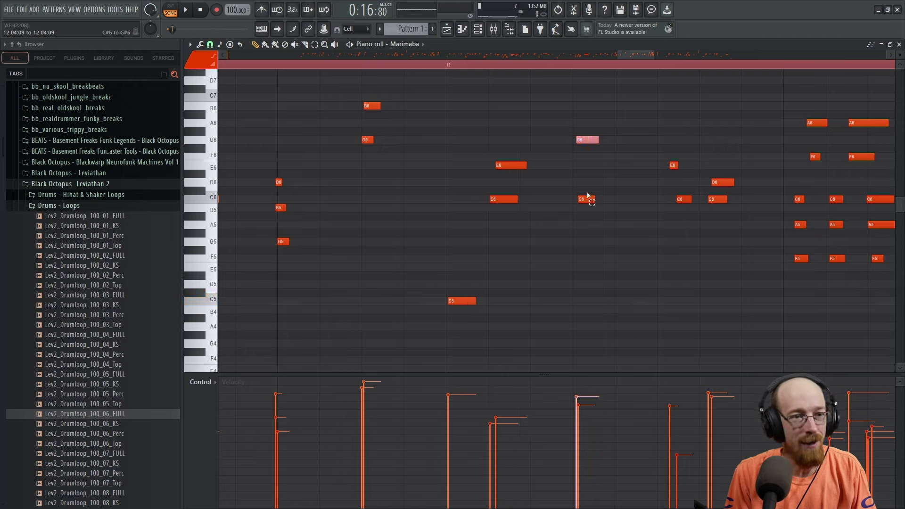
left_click(587, 199, "shift")
left_click_drag(587, 199, 581, 198)
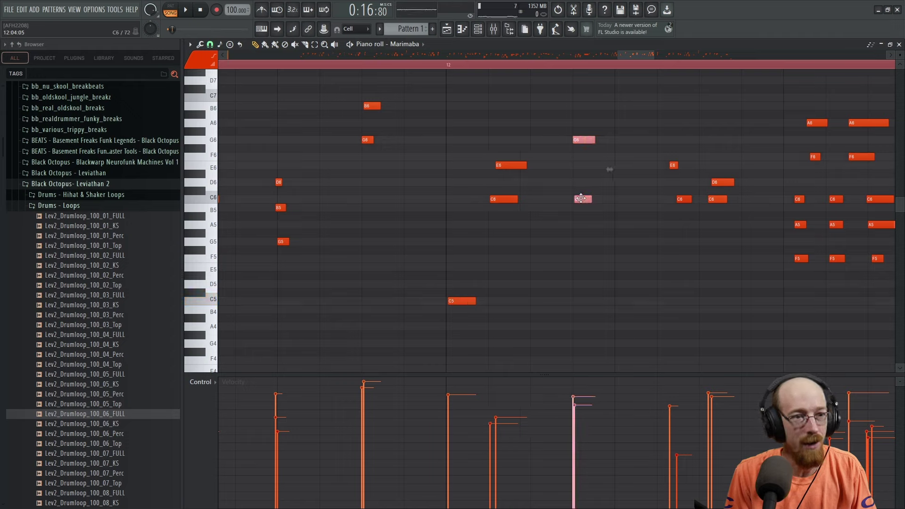
- Move the short E6 and C6 pair after bar 12's second beat earlier, then nudge only its E6 slightly later
scroll(550, 173, "right", 3)
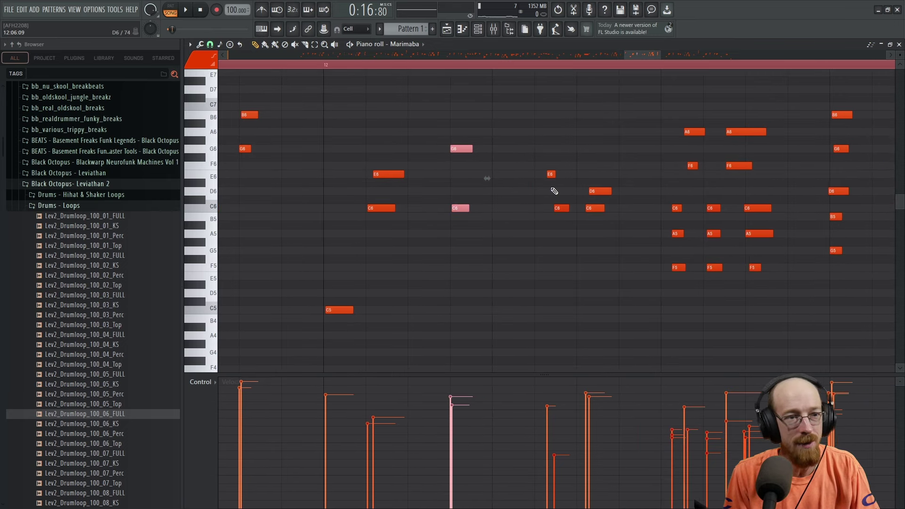
left_click(549, 174)
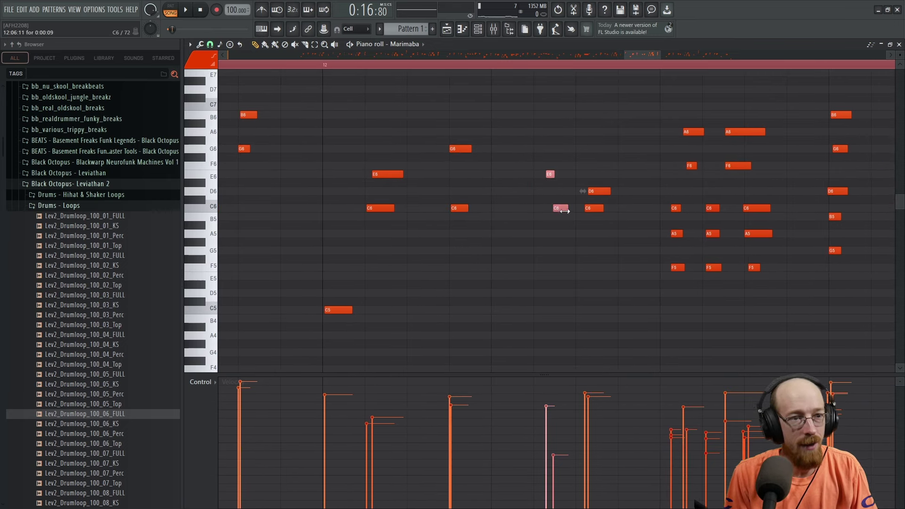
left_click(561, 208, "shift")
left_click_drag(561, 208, 549, 210)
left_click(541, 186)
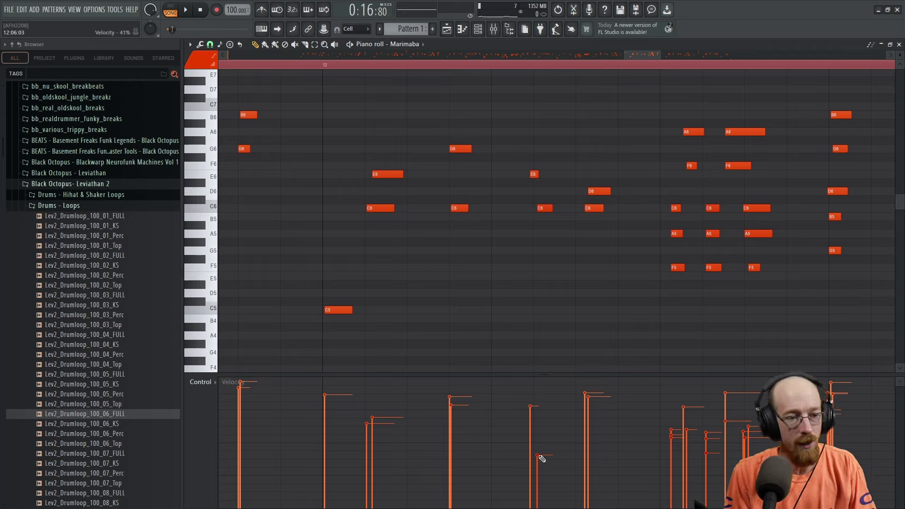
left_click_drag(533, 174, 536, 176)
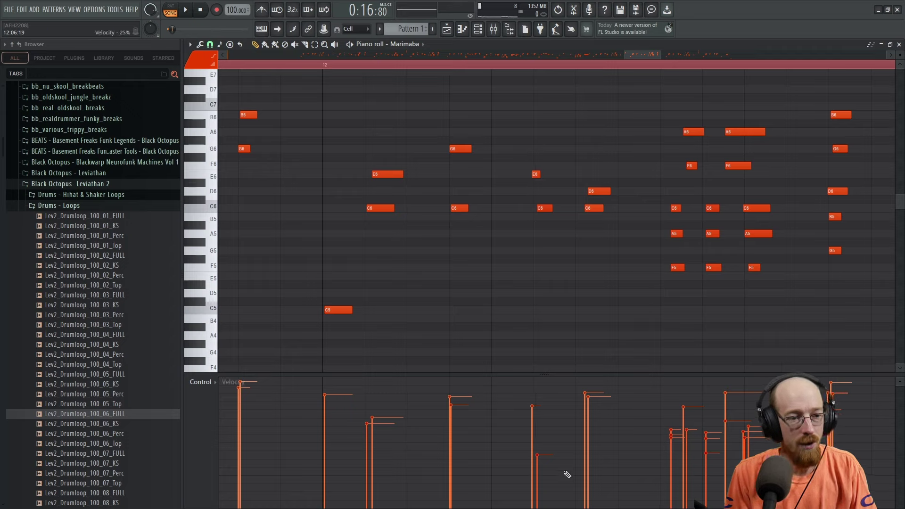
- Play back bars 11 and 12 to check the timing of the adjusted marimba notes
scroll(468, 263, "down", 3)
left_click(380, 66)
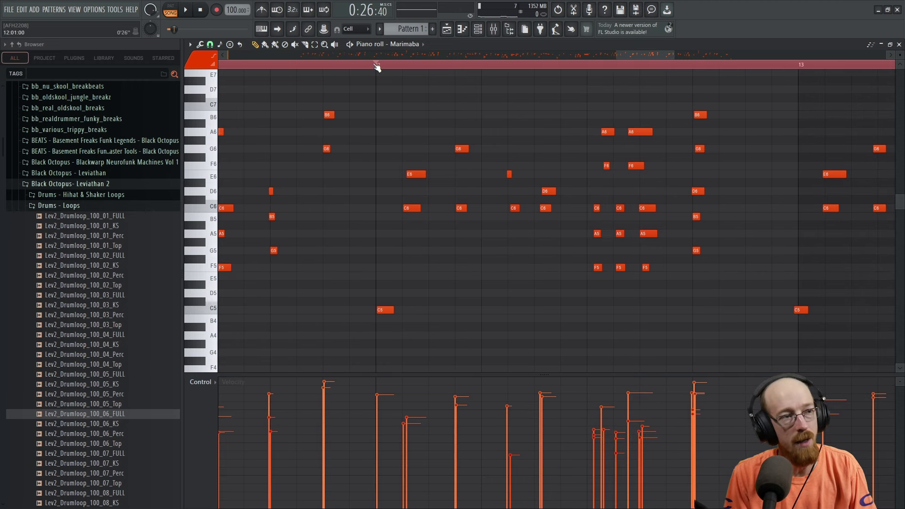
left_click_drag(381, 157, 443, 157)
scroll(358, 181, "down", 4)
left_click_drag(357, 182, 439, 188)
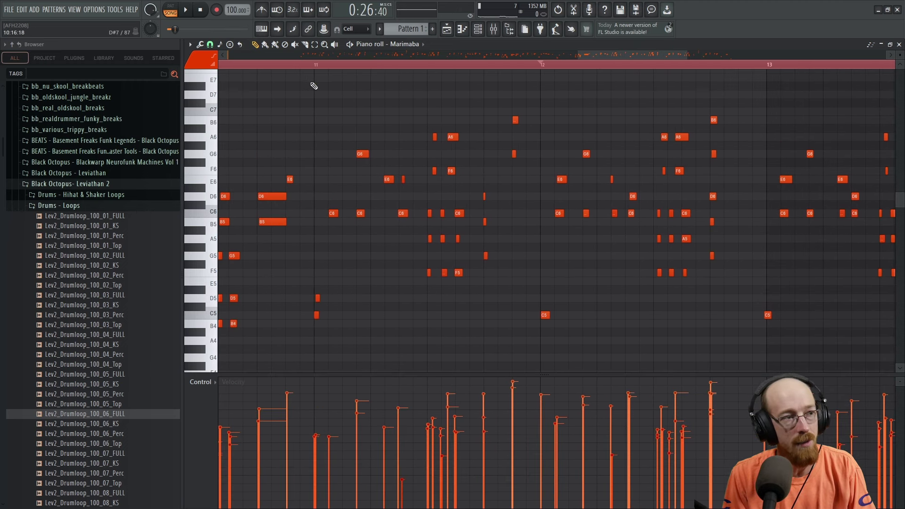
key("space")
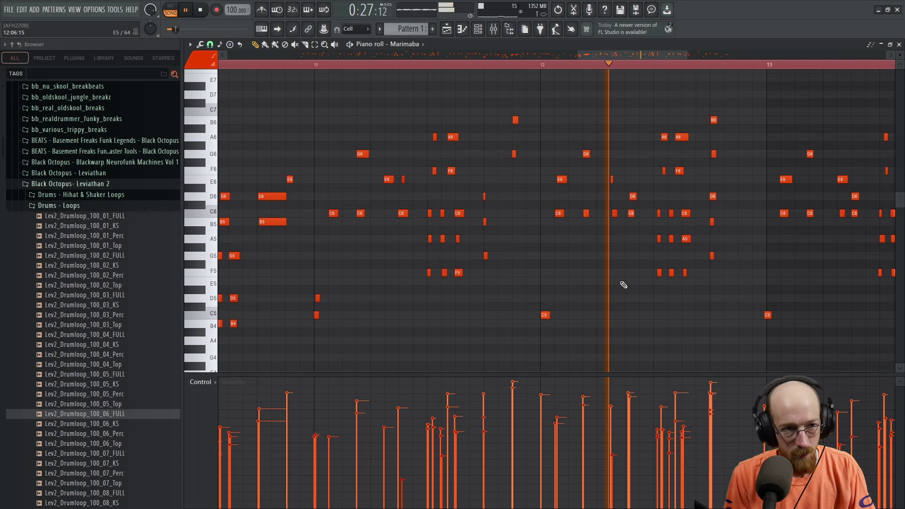
key("space")
- Move the D6 and C6 pair in the middle of bar 12's second beat slightly earlier
scroll(637, 226, "up", 5)
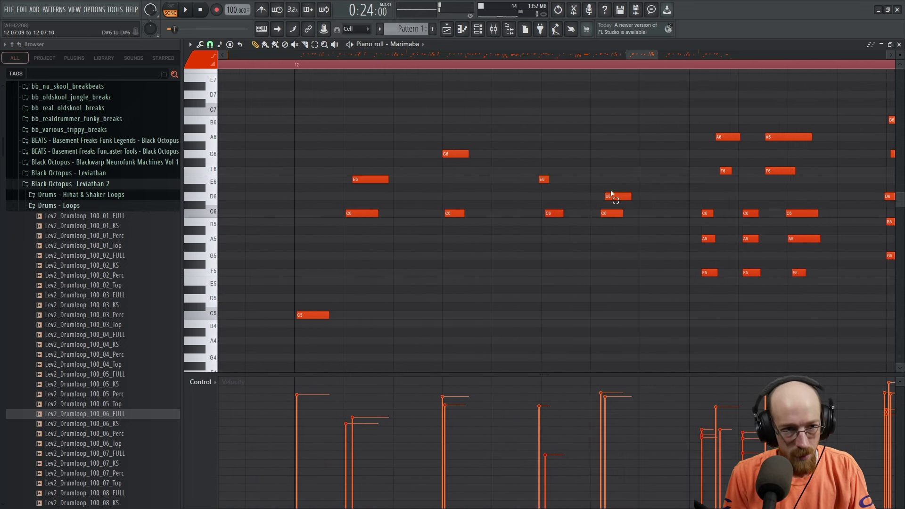
left_click(613, 212)
left_click_drag(612, 211, 606, 213)
- Play the pattern from the start of bar 12 and listen to the timing of its first notes
scroll(623, 224, "down", 1)
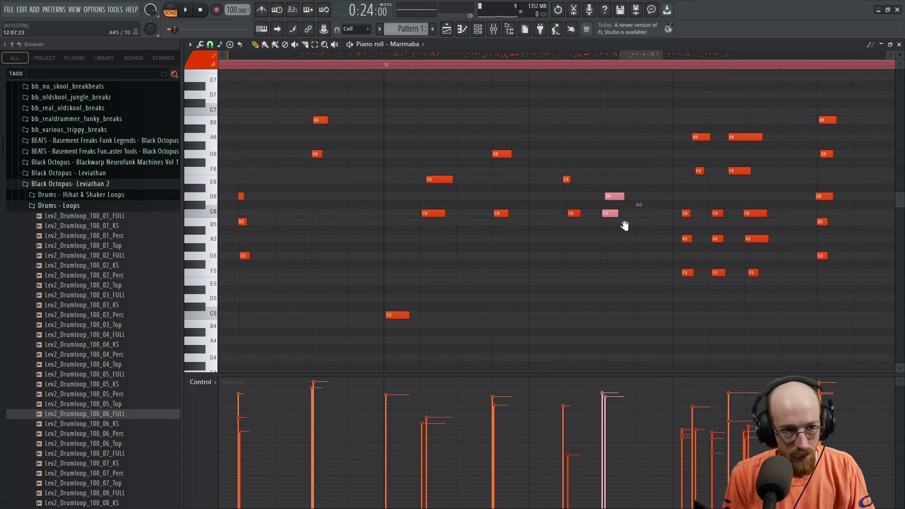
scroll(576, 228, "up", 1)
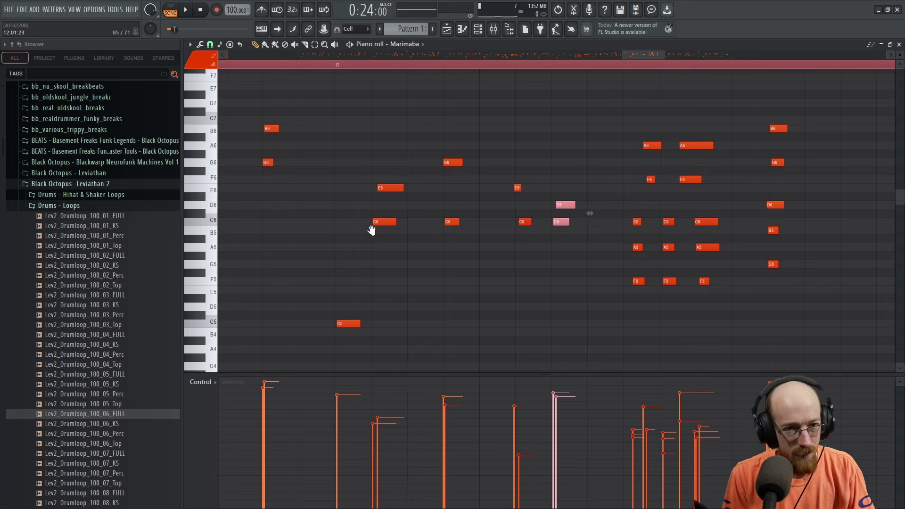
left_click_drag(372, 230, 580, 220)
scroll(581, 220, "down", 2)
scroll(594, 216, "down", 1)
left_click_drag(295, 235, 598, 217)
left_click_drag(394, 220, 303, 210)
left_click_drag(615, 120, 568, 115)
left_click(567, 68)
key("space")
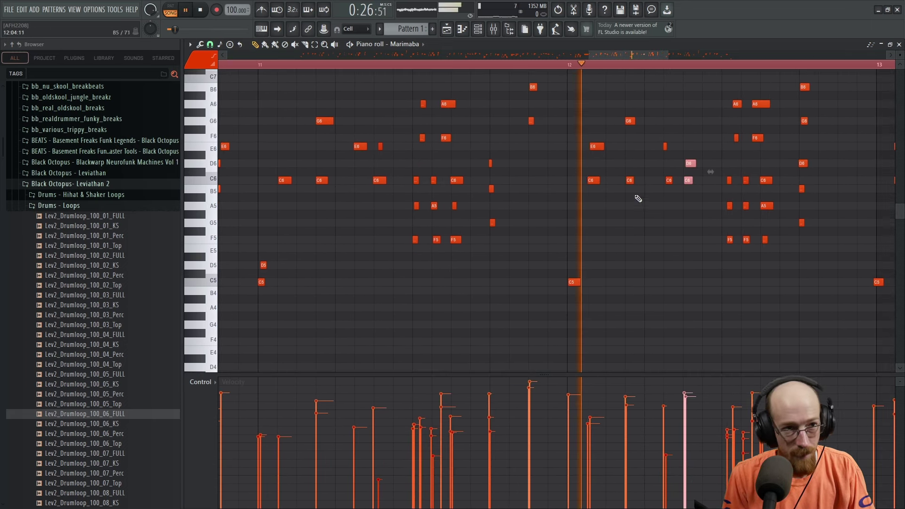
left_click_drag(628, 217, 377, 245)
key("space")
- Shift the whole chord run in the second half of bar 12 slightly earlier so it starts on the third beat
scroll(377, 245, "up", 2)
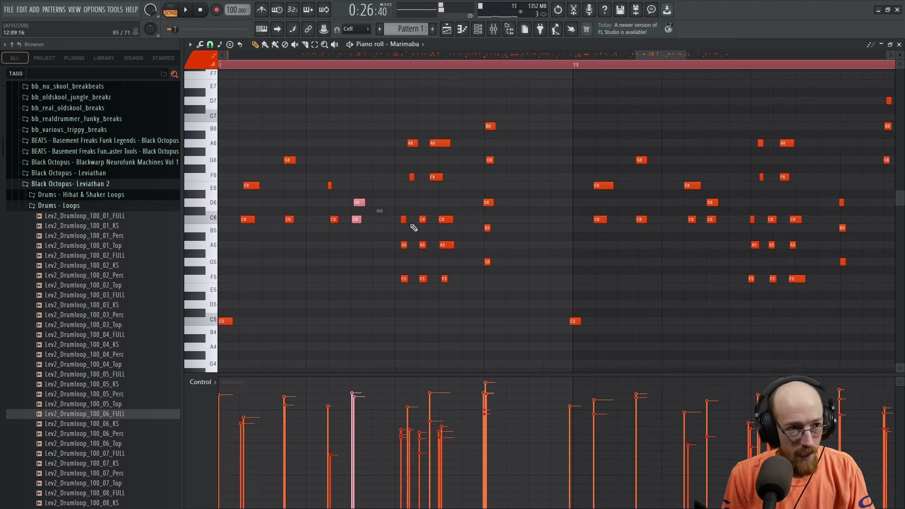
mouse_move(445, 109)
left_mouse_down()
mouse_move(550, 295)
mouse_move(521, 279)
left_mouse_up()
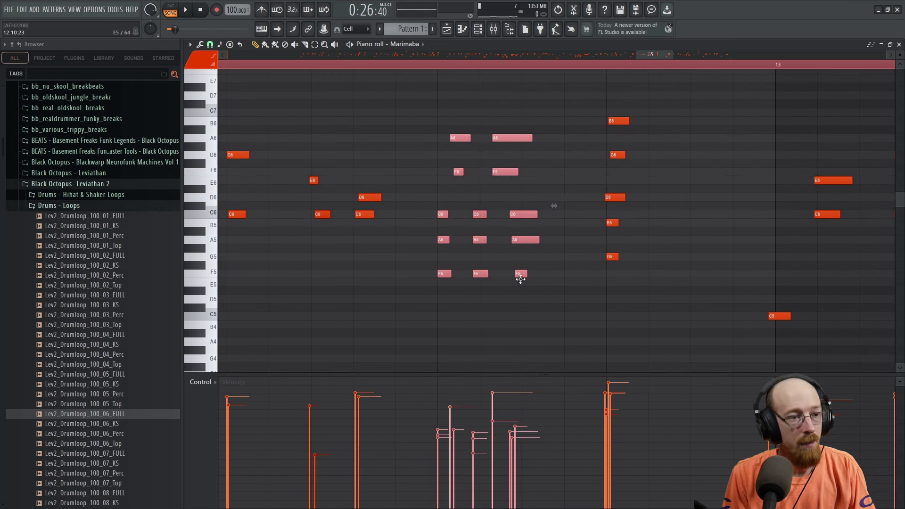
left_click(546, 275)
- Move the last and middle C6, A5 and F5 chords of bar 12's run slightly later and play back from the second beat
left_click_drag(512, 192, 538, 283)
left_click_drag(529, 239, 536, 244)
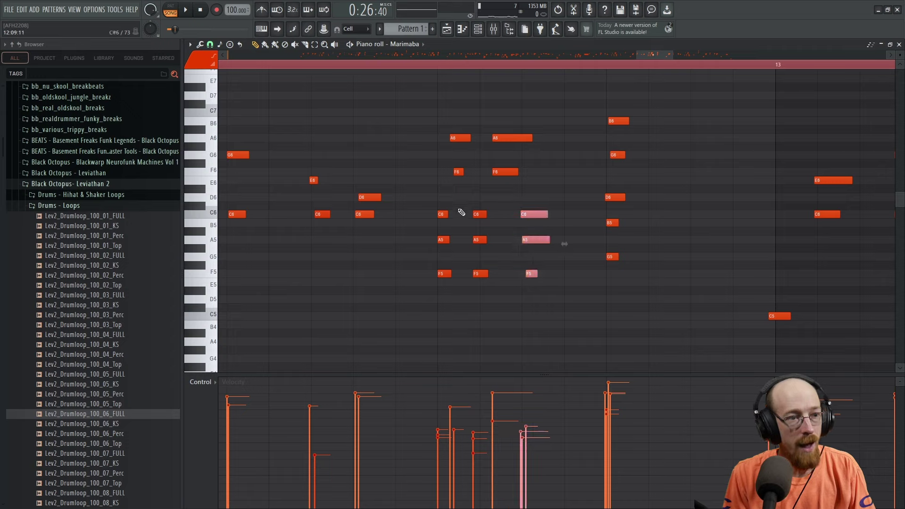
left_click_drag(478, 211, 485, 276)
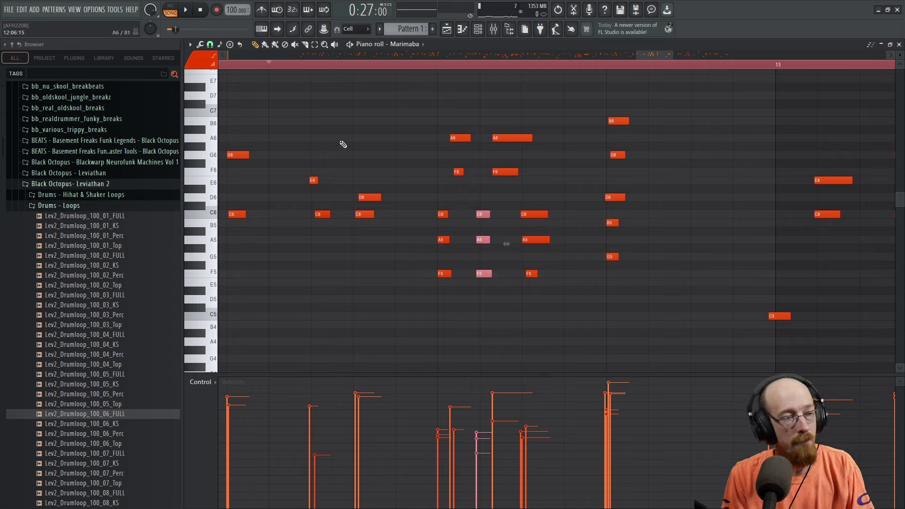
key("space")
key("space")
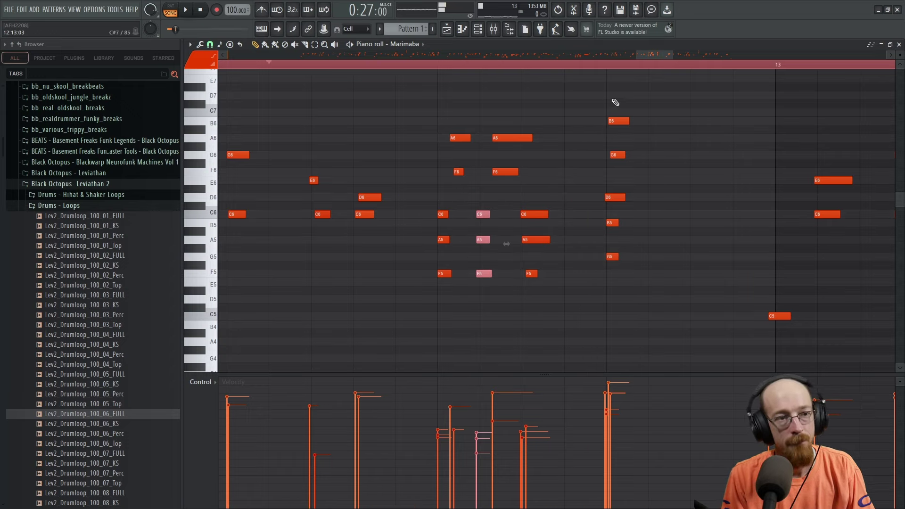
- Align the chord on bar 12's fourth beat and move bar 13's opening C5 note slightly later, towards the bar line
left_click_drag(616, 102, 626, 278)
scroll(491, 220, "right", 8)
scroll(490, 220, "down", 2)
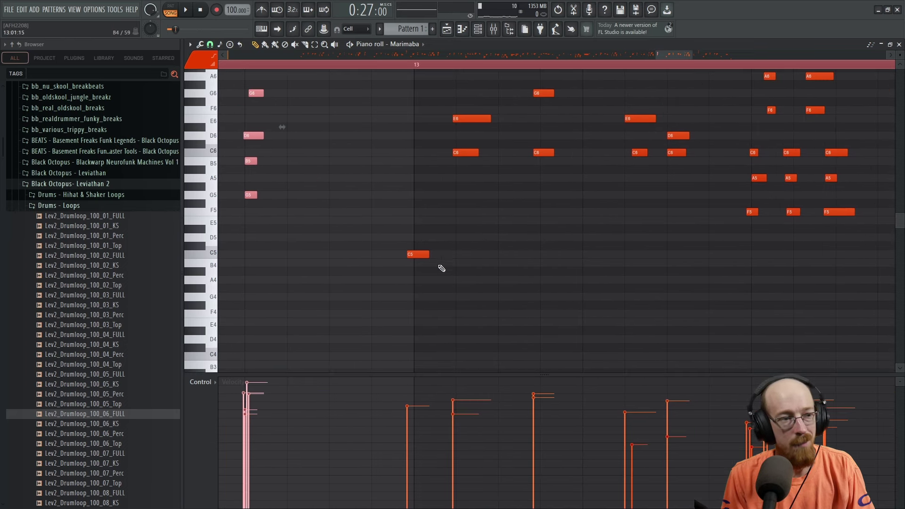
left_click_drag(422, 257, 428, 259)
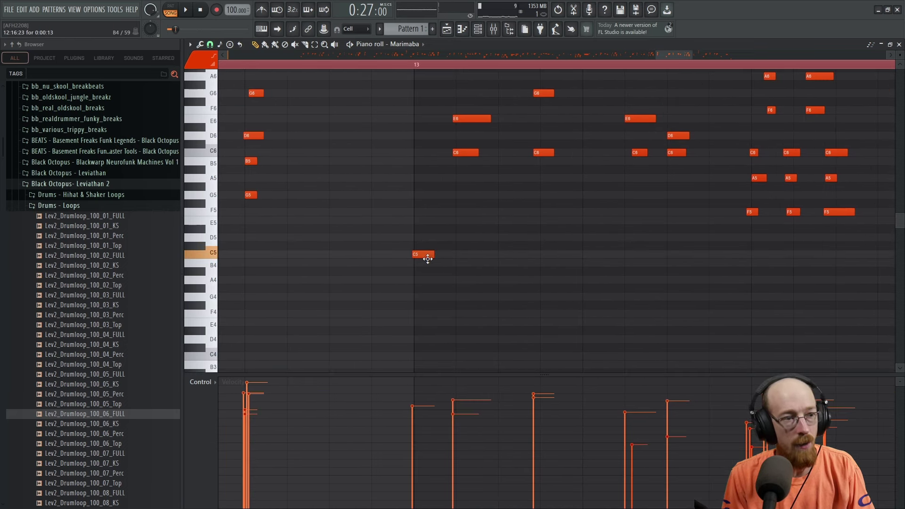
- Move bar 13's first E6 and C6 pair and its G6 and C6 pair slightly later, and the second E6 and C6 pair slightly earlier
scroll(443, 261, "up", 3)
scroll(460, 262, "right", 1)
left_click_drag(440, 172, 453, 242)
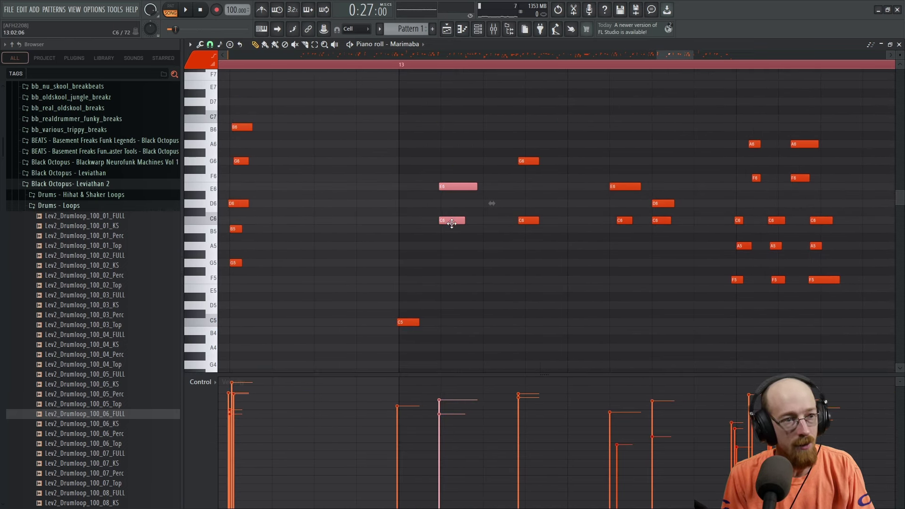
left_click_drag(529, 155, 528, 250)
scroll(523, 226, "up", 3)
scroll(524, 227, "right", 2)
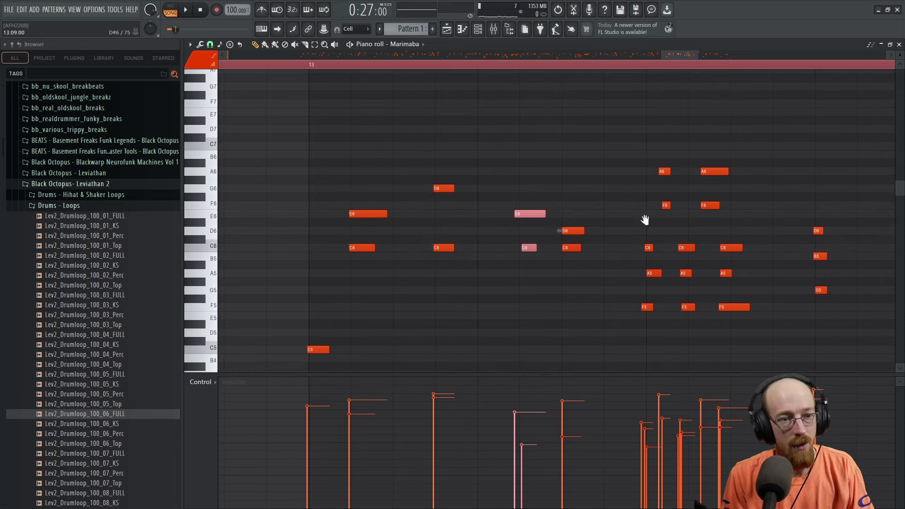
- Shift the last and middle C6, A5 and F5 chords of bar 13's run and its first F5 note slightly later
scroll(644, 220, "down", 2)
scroll(645, 220, "right", 3)
left_click_drag(612, 220, 626, 289)
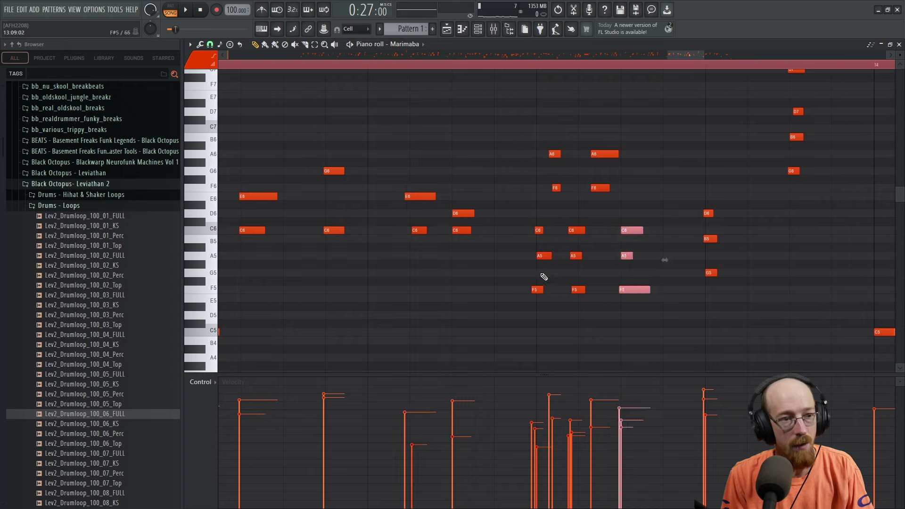
left_click(538, 289)
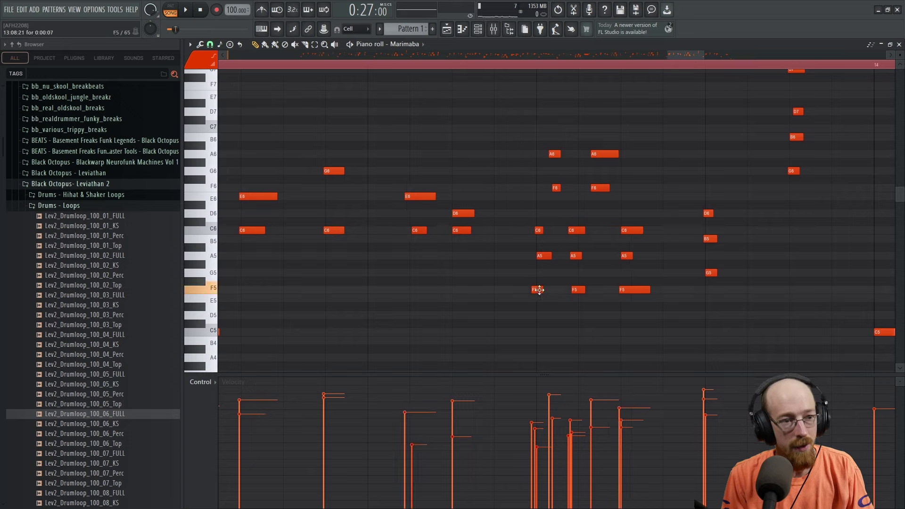
left_click_drag(538, 289, 541, 283)
scroll(542, 250, "up", 1)
scroll(542, 250, "right", 1)
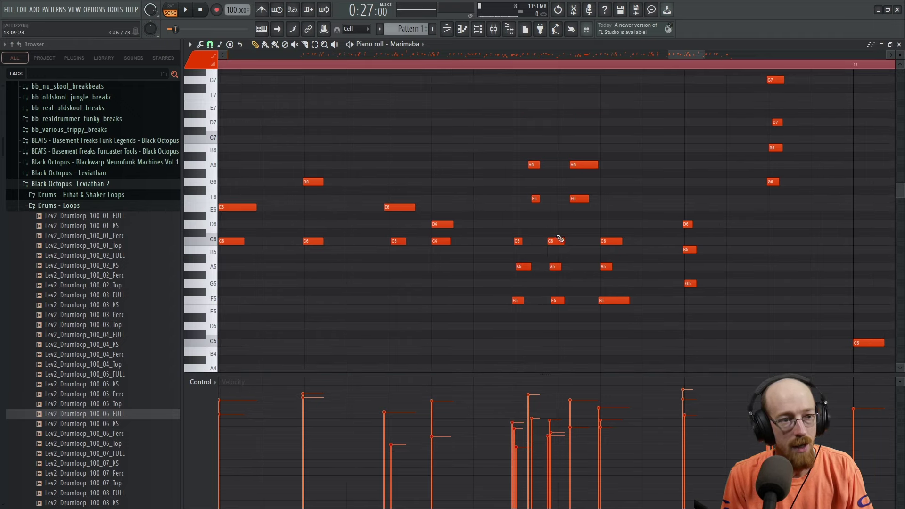
left_click_drag(560, 236, 564, 306)
scroll(589, 245, "right", 3)
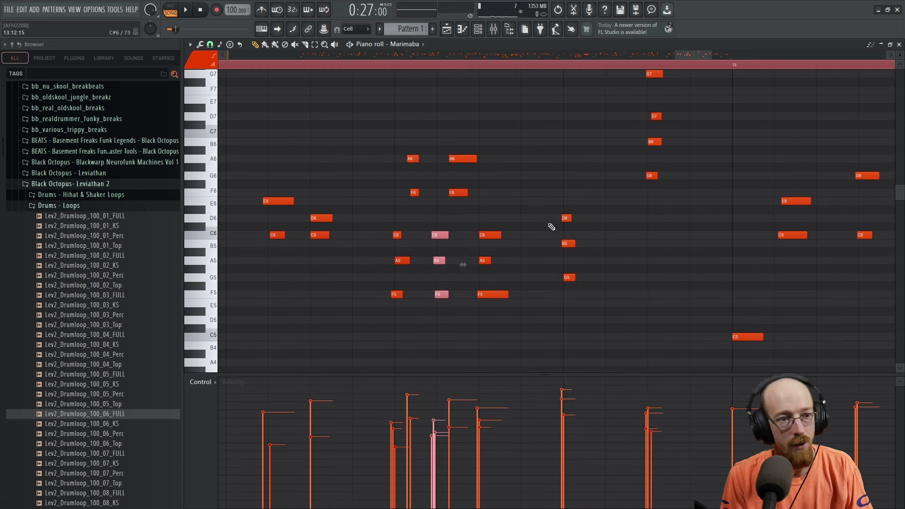
- Play the pattern from the start of bar 13 and listen to the timing of its first notes
scroll(618, 255, "up", 5)
scroll(525, 273, "up", 2)
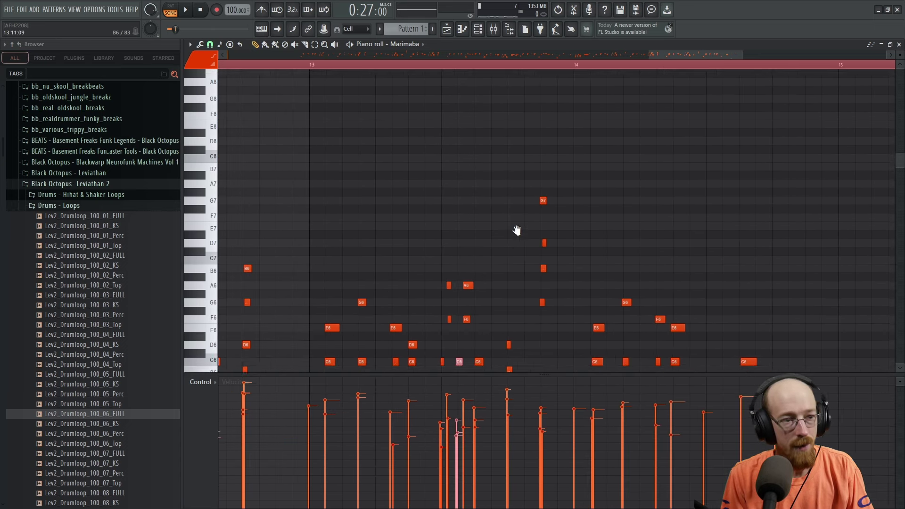
scroll(515, 229, "down", 5)
key("space")
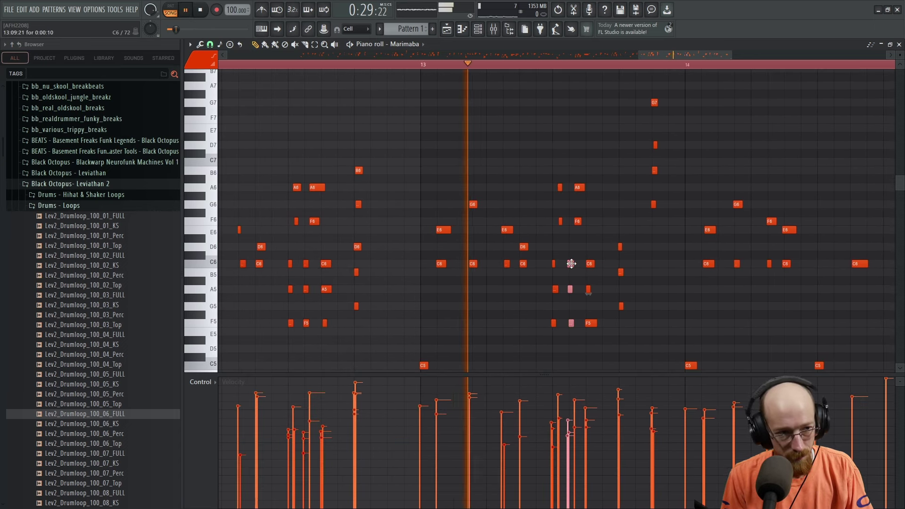
key("space")
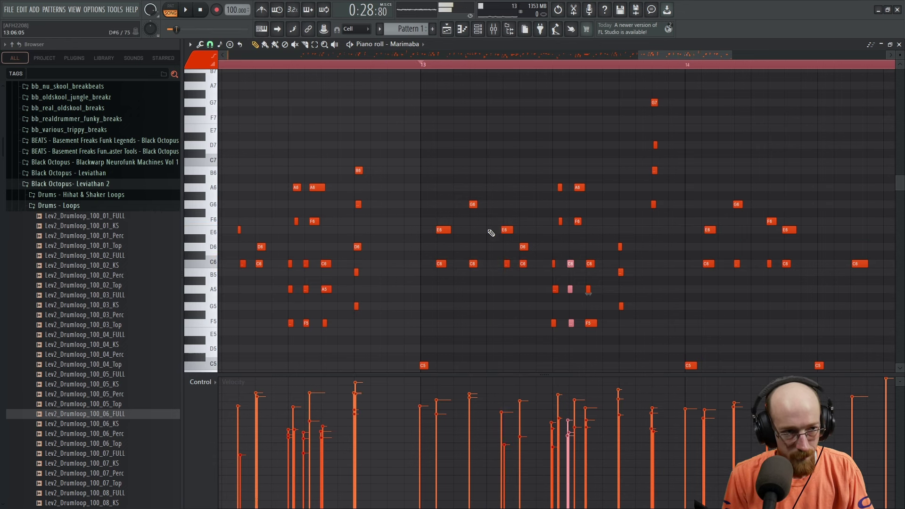
- Play the pattern from bar 11 into bar 14 and listen to how the tightened bars sit against the drums
scroll(523, 235, "down", 2)
scroll(366, 95, "down", 1)
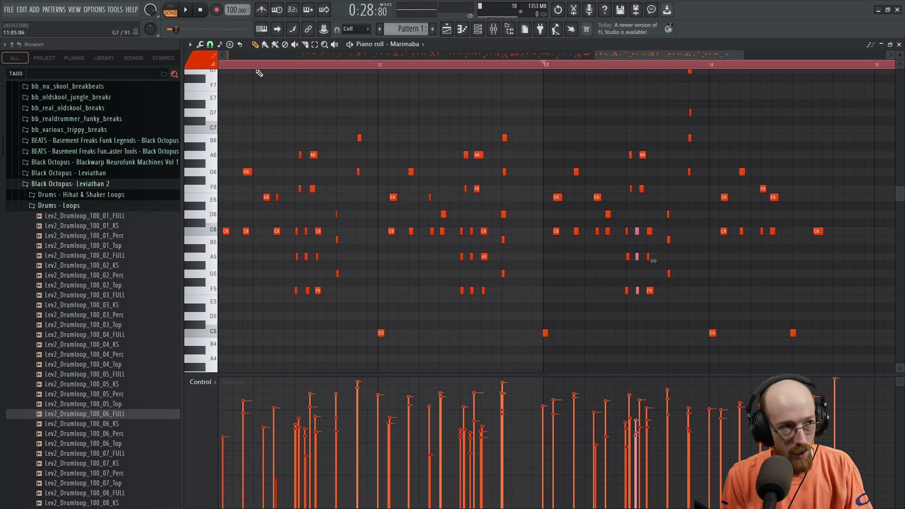
scroll(287, 92, "left", 2)
scroll(279, 89, "down", 1)
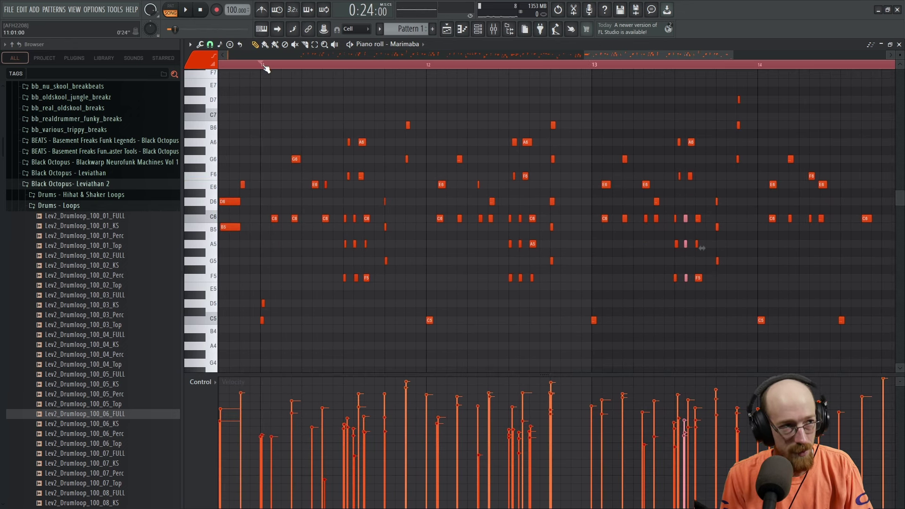
scroll(521, 196, "up", 3)
key("space")
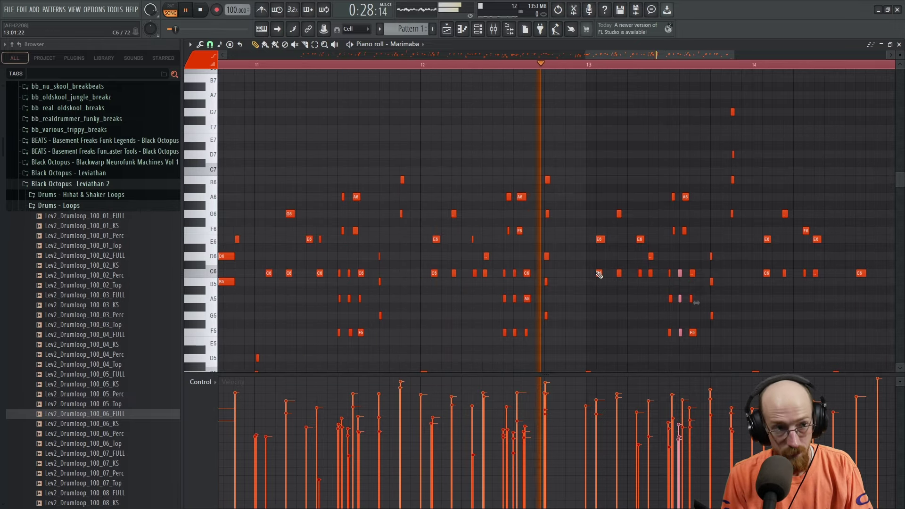
left_click_drag(629, 221, 469, 178)
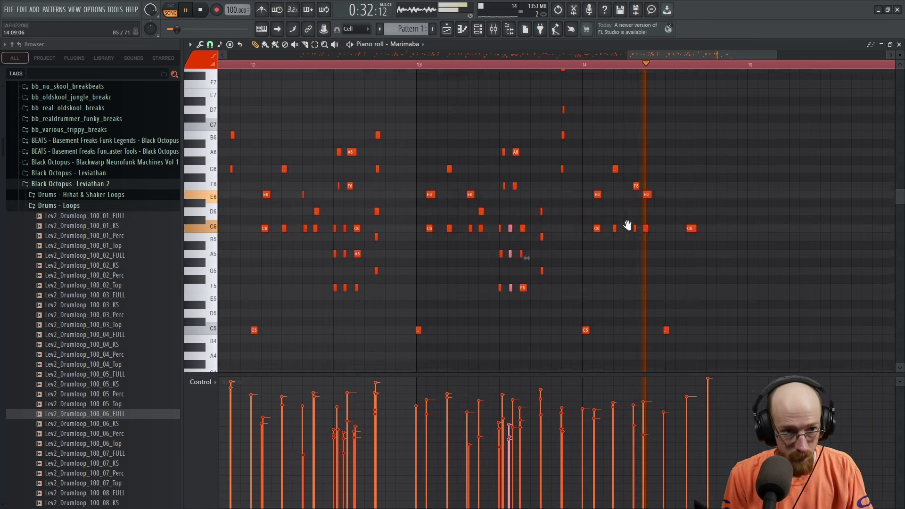
left_click_drag(629, 225, 535, 204)
key("space")
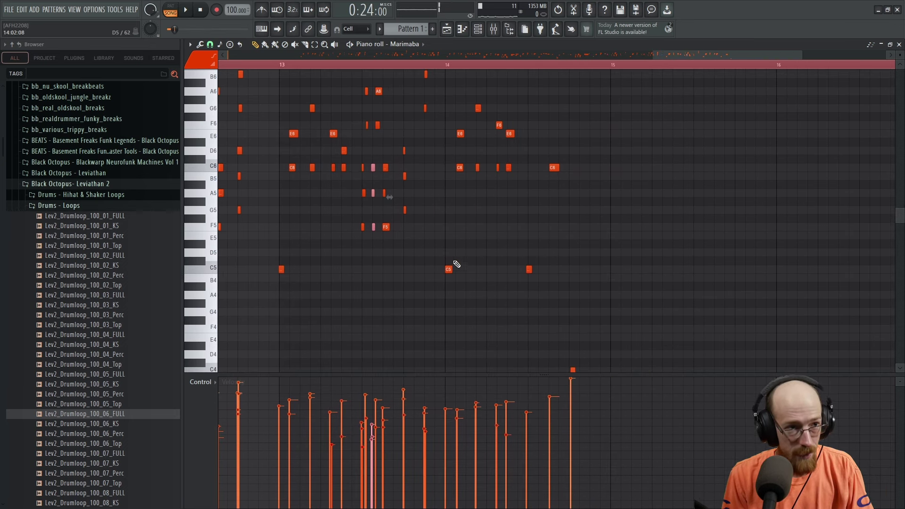
- Adjust the timing of the E6 and C6 pair and the F6 and C6 pair in bar 14's first half, and play back from bar 14
scroll(457, 265, "up", 5)
scroll(480, 227, "up", 3)
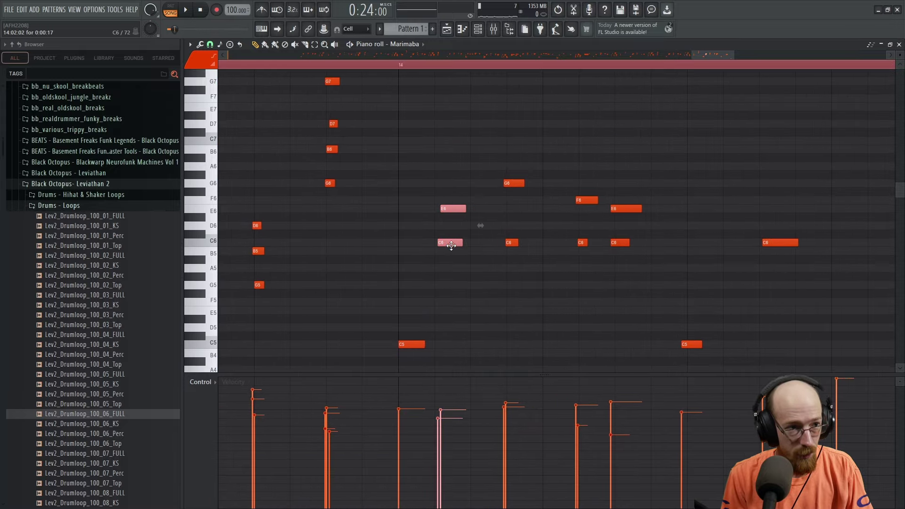
left_click_drag(451, 246, 450, 246)
left_click_drag(521, 209, 510, 261)
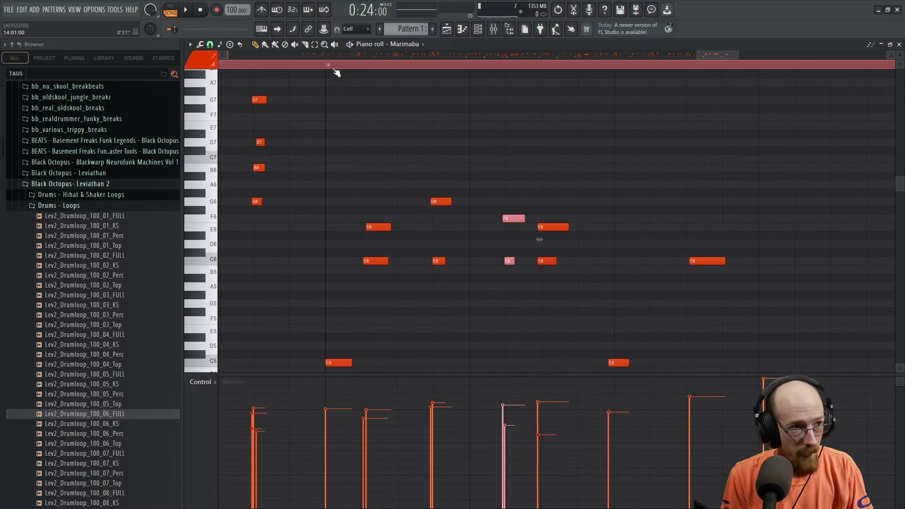
key("space")
key("space")
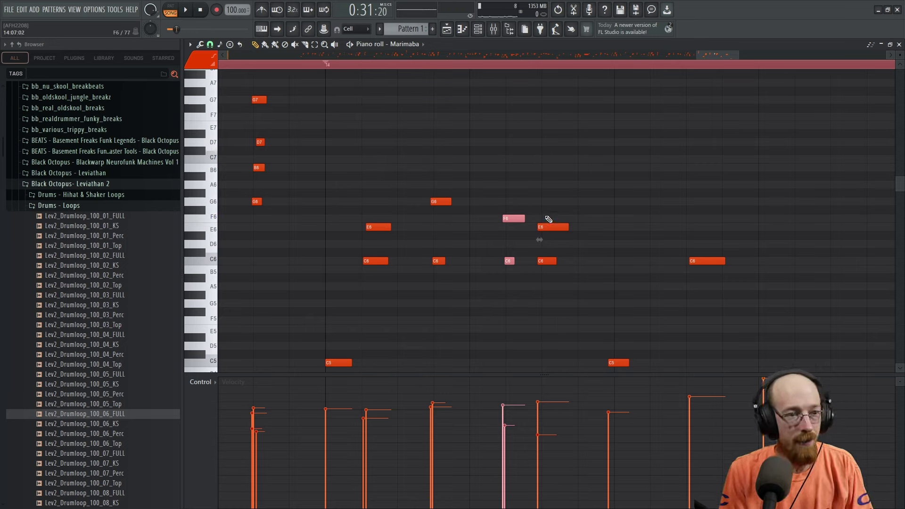
- Move bar 14's second E6 and C6 pair and its mid-bar C5 slightly later, and the final C4 slightly earlier
left_click_drag(548, 219, 435, 138)
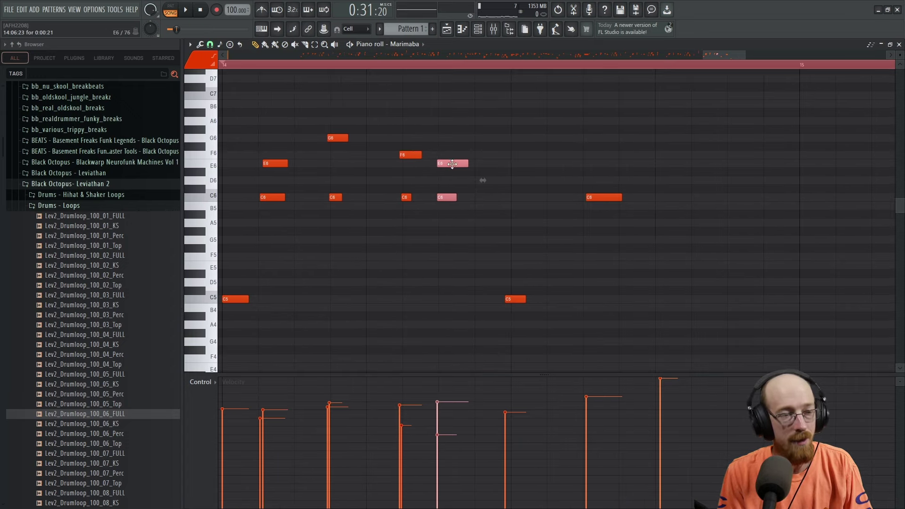
scroll(549, 195, "down", 4)
left_click(465, 221)
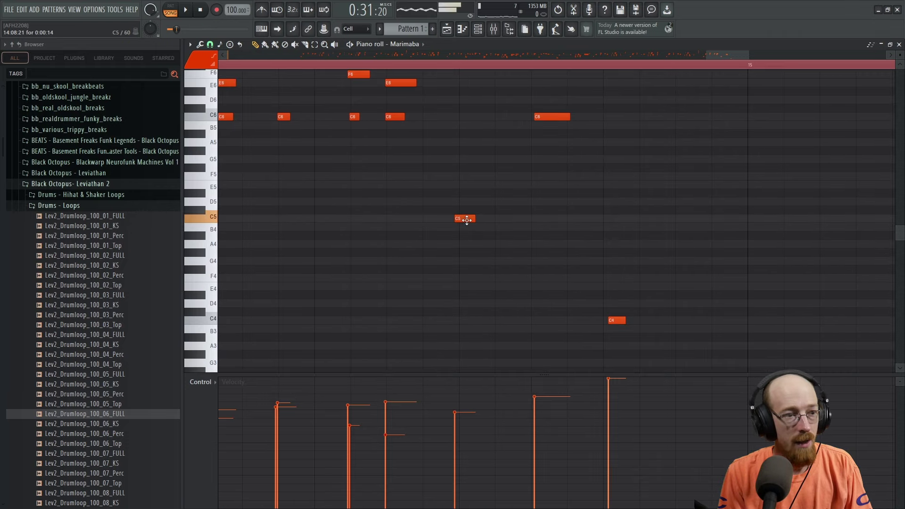
scroll(509, 107, "down", 3)
scroll(517, 288, "up", 3)
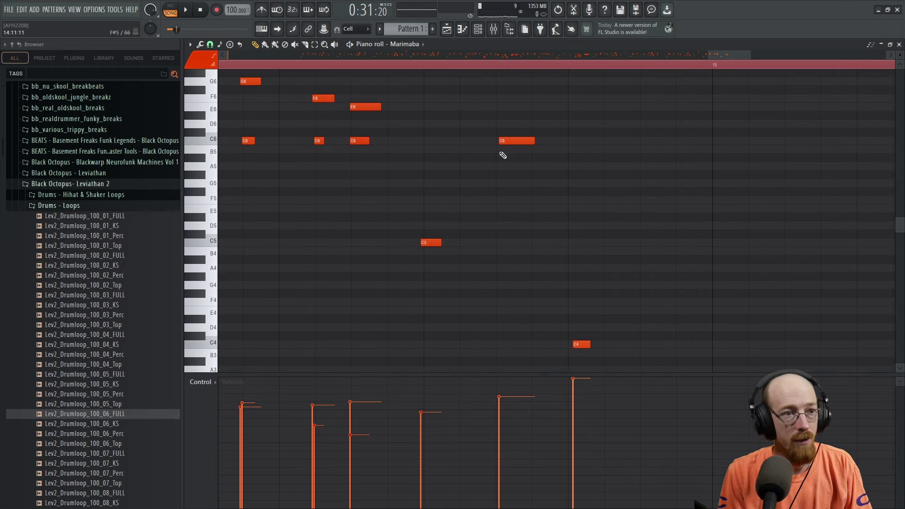
scroll(561, 355, "up", 3)
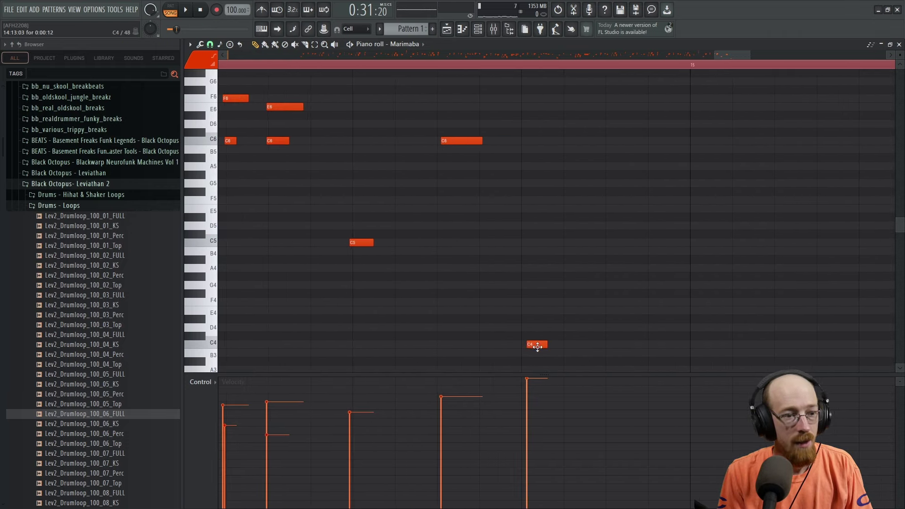
left_click(535, 348)
scroll(418, 196, "down", 5)
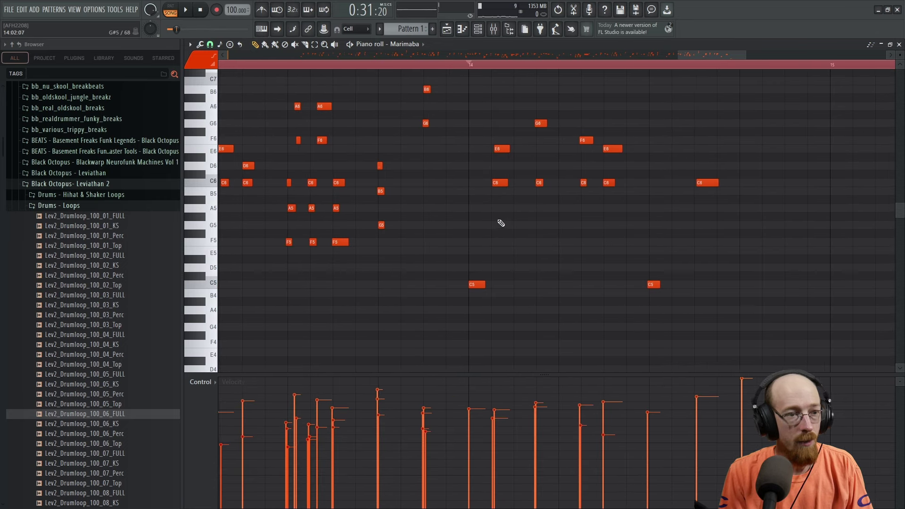
- Play the pattern from bar 13 into bar 14 and check the timing of the adjusted notes
scroll(499, 222, "up", 2)
scroll(502, 245, "down", 5)
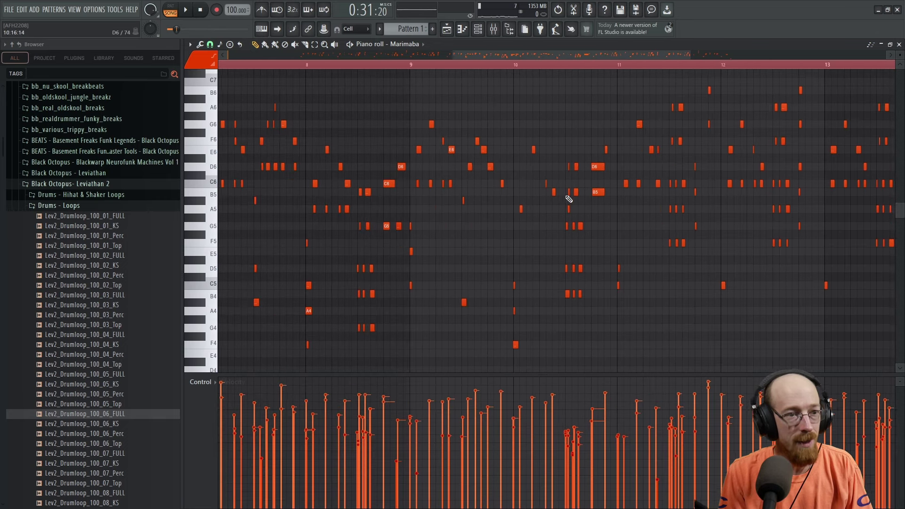
scroll(653, 188, "right", 5)
scroll(644, 155, "up", 3)
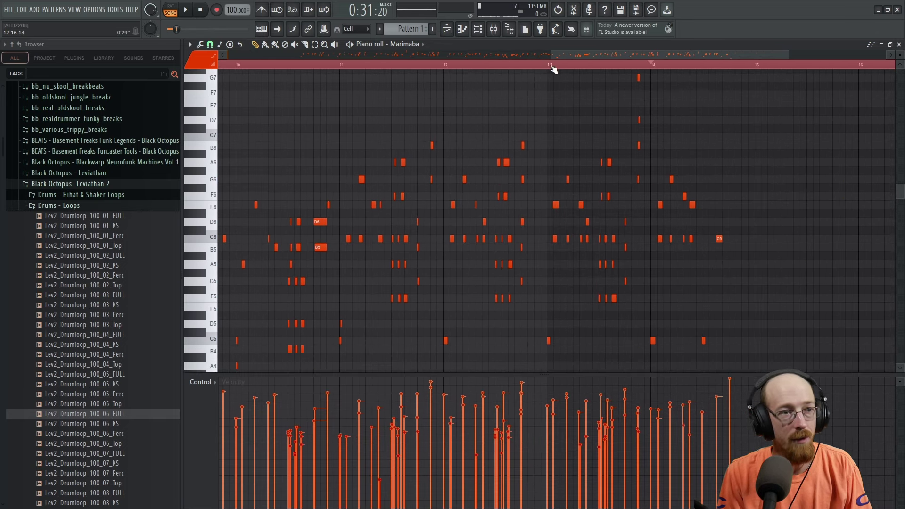
left_click(555, 68)
key("space")
scroll(634, 147, "up", 2)
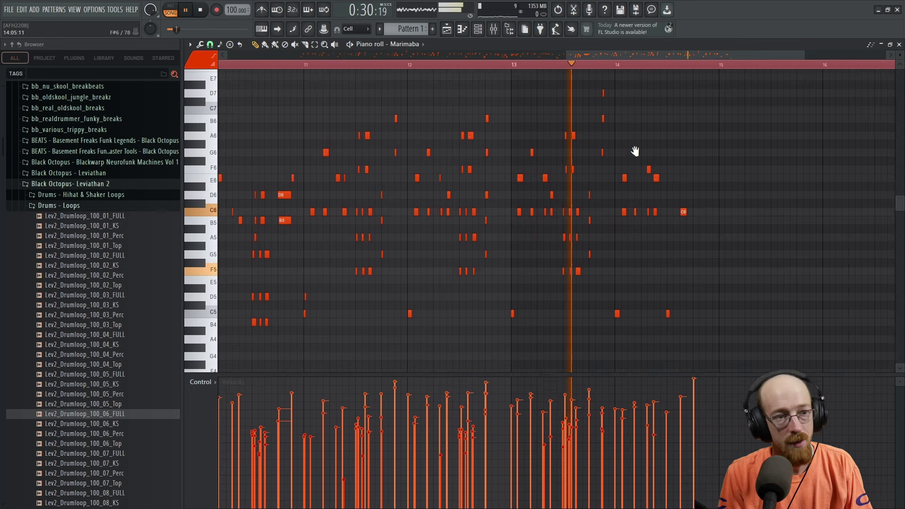
scroll(653, 262, "down", 1)
scroll(653, 262, "up", 1)
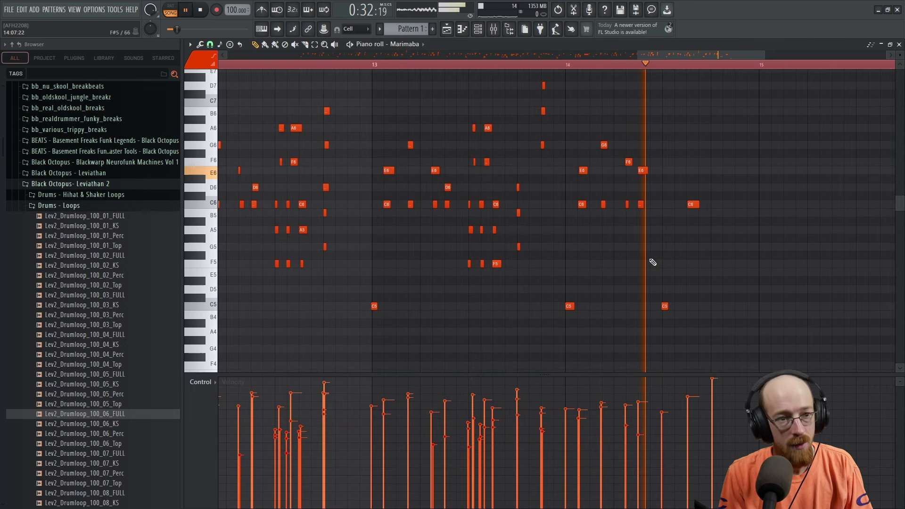
key("space")
scroll(653, 262, "down", 2)
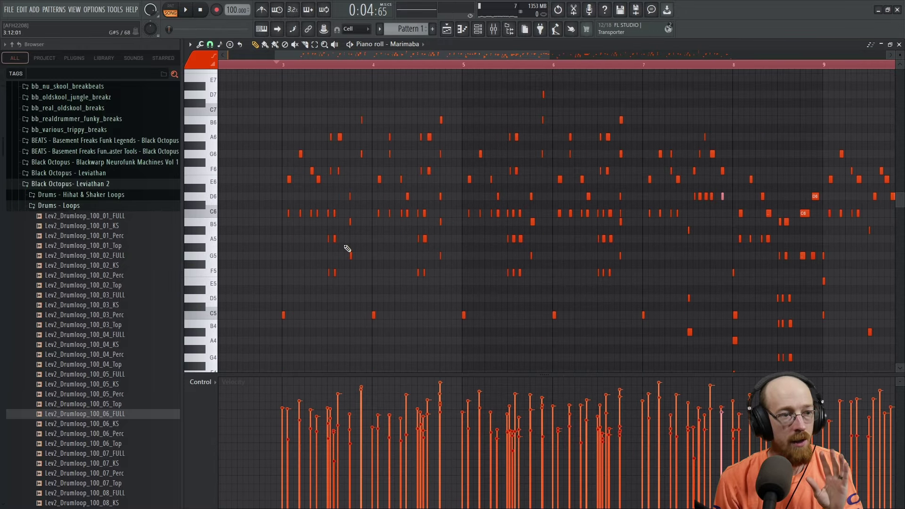
scroll(494, 245, "right", 10)
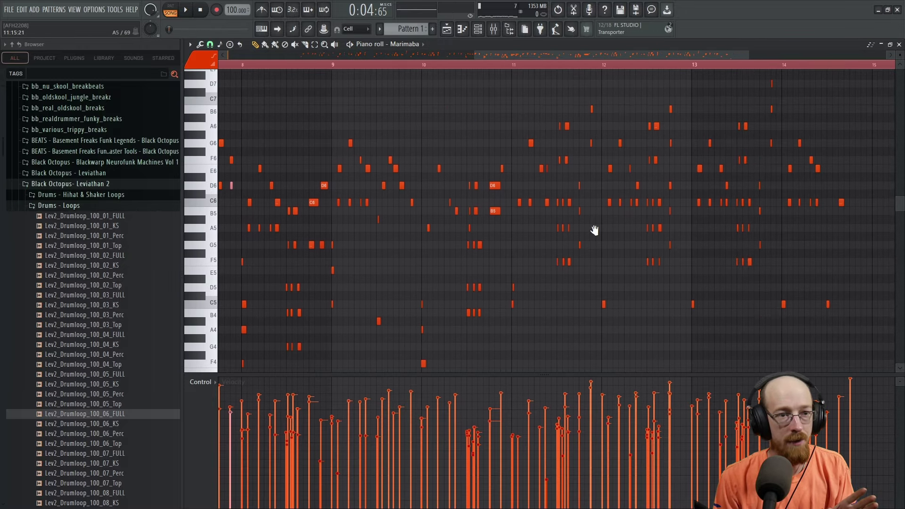
scroll(648, 264, "left", 10)
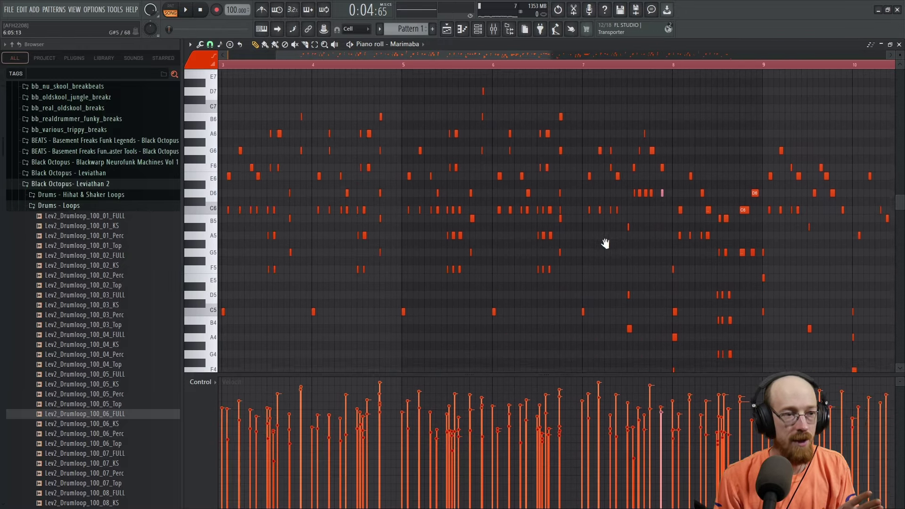
mouse_move(462, 271)
left_mouse_down()
mouse_move(434, 299)
mouse_move(413, 294)
left_mouse_up()
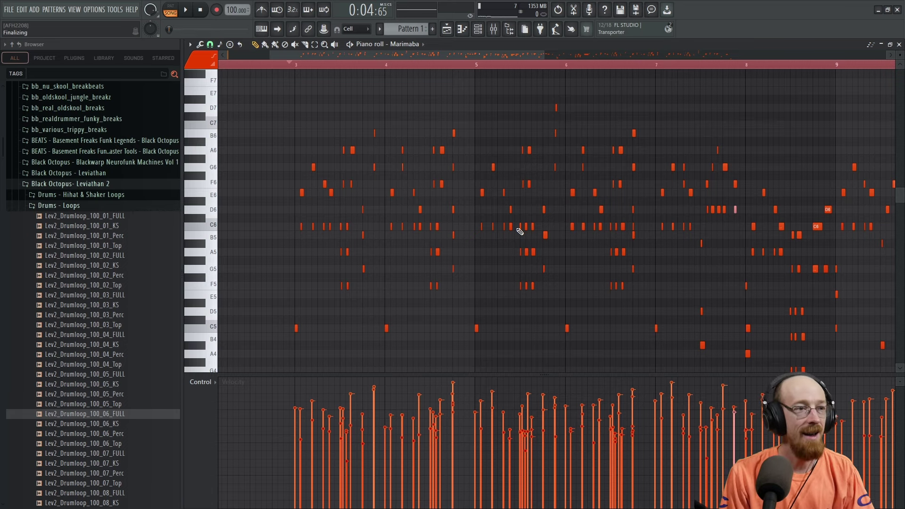
- Play the whole pattern from bar 3 through the end of bar 14 and check the tightened timing against the drums
left_click_drag(389, 69, 537, 224)
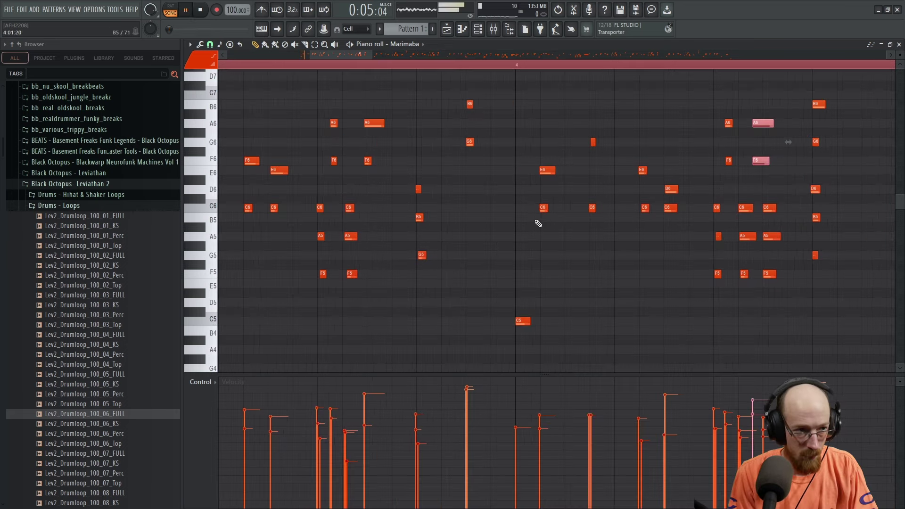
key("space")
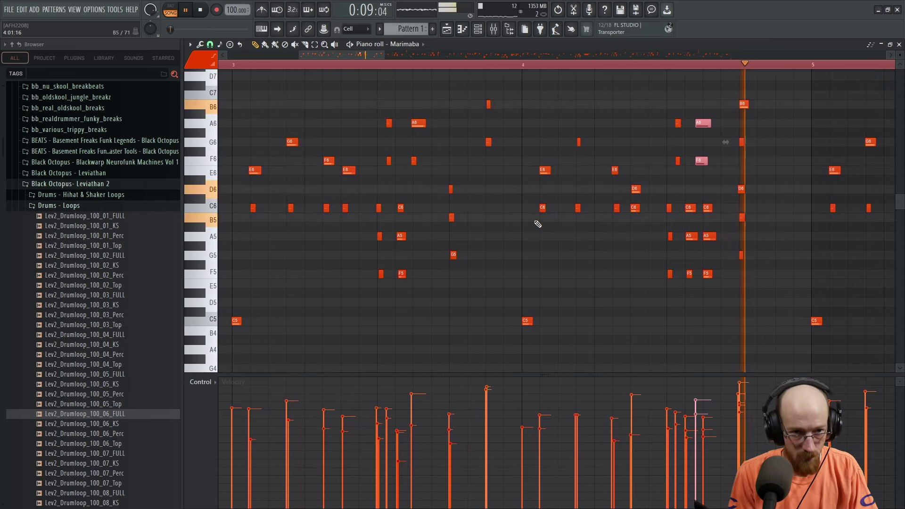
scroll(608, 231, "down", 4)
mouse_move(657, 227)
left_mouse_down()
mouse_move(434, 236)
mouse_move(436, 252)
mouse_move(485, 249)
mouse_move(451, 226)
left_mouse_up()
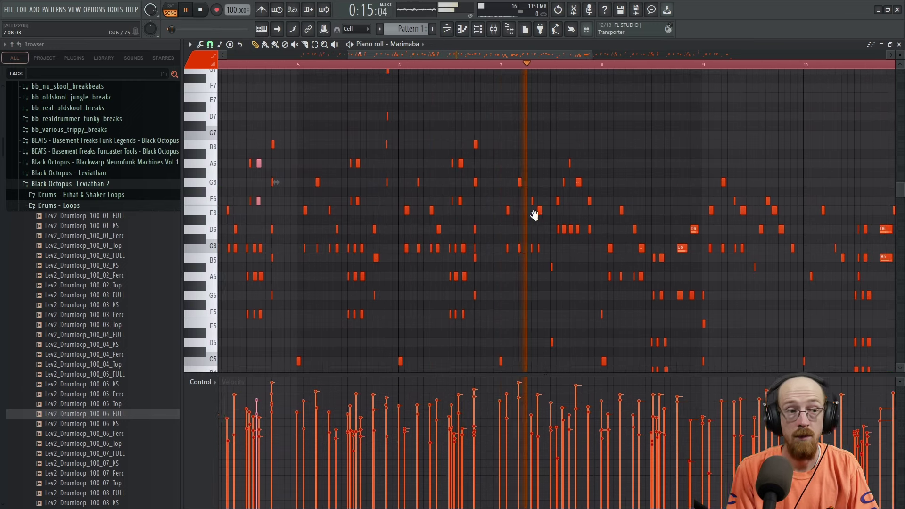
left_click_drag(552, 220, 454, 206)
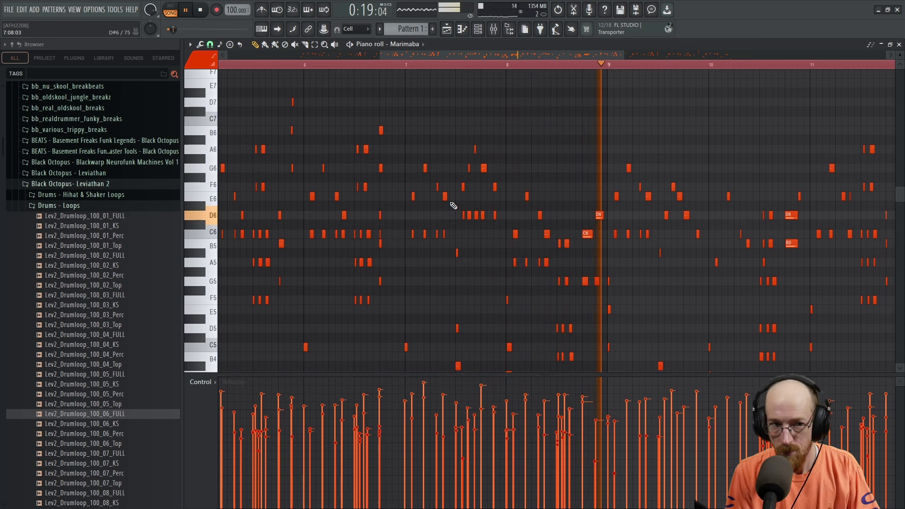
left_click_drag(448, 202, 374, 141)
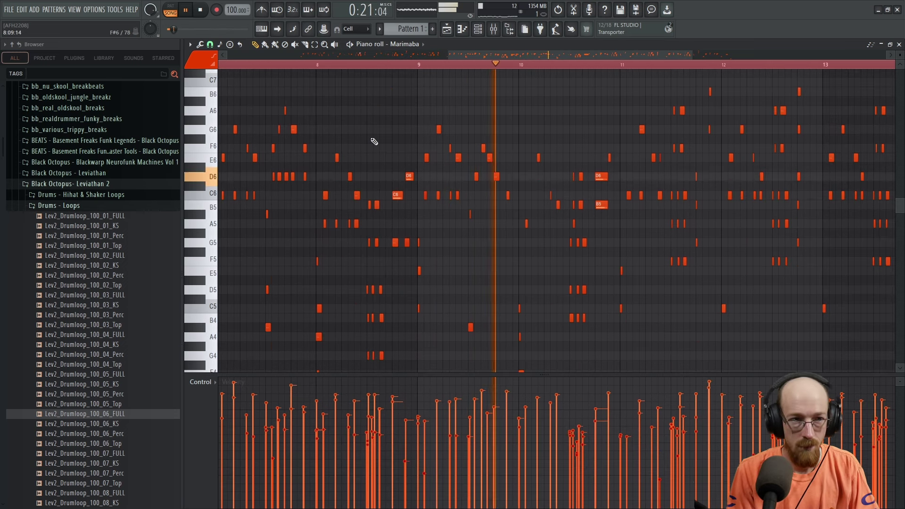
scroll(366, 146, "right", 3)
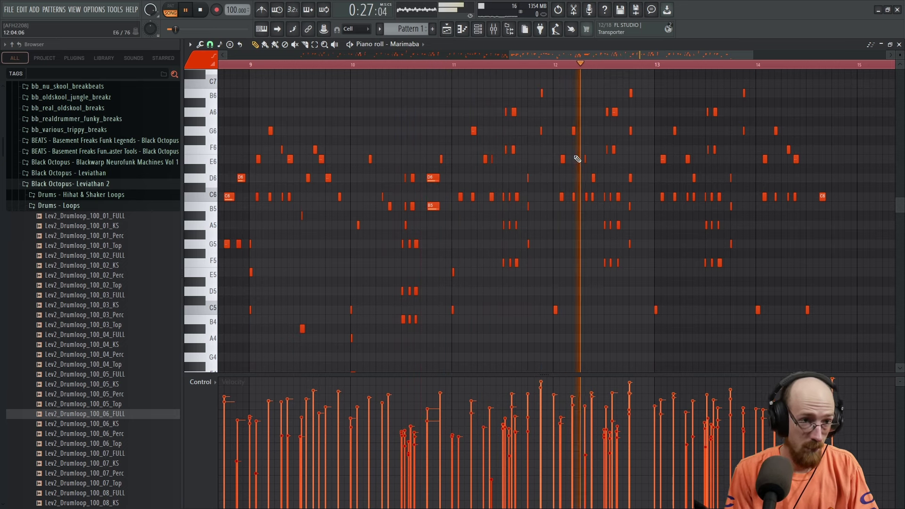
left_click_drag(576, 158, 410, 198)
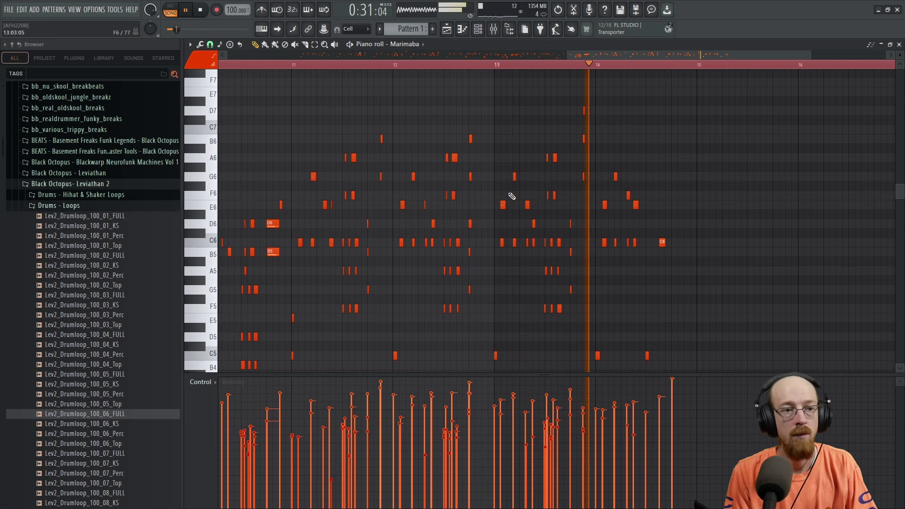
left_click_drag(606, 170, 488, 127)
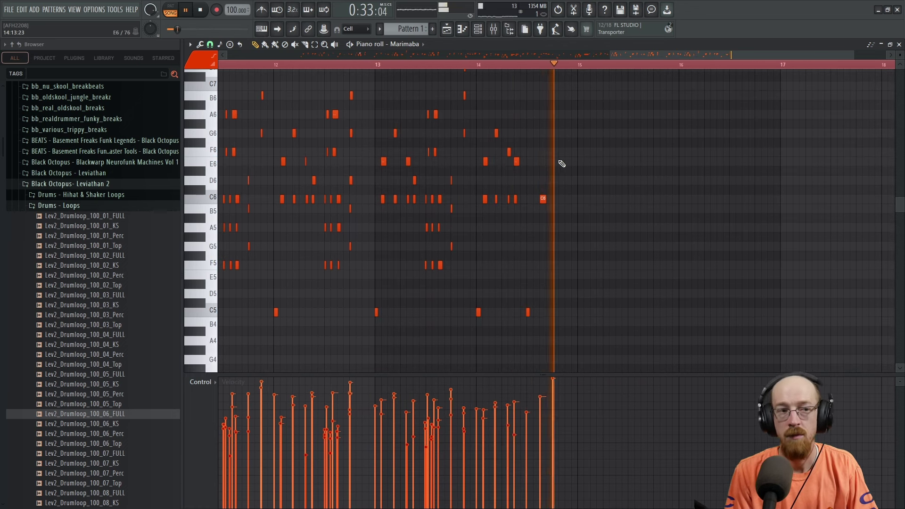
key("space")
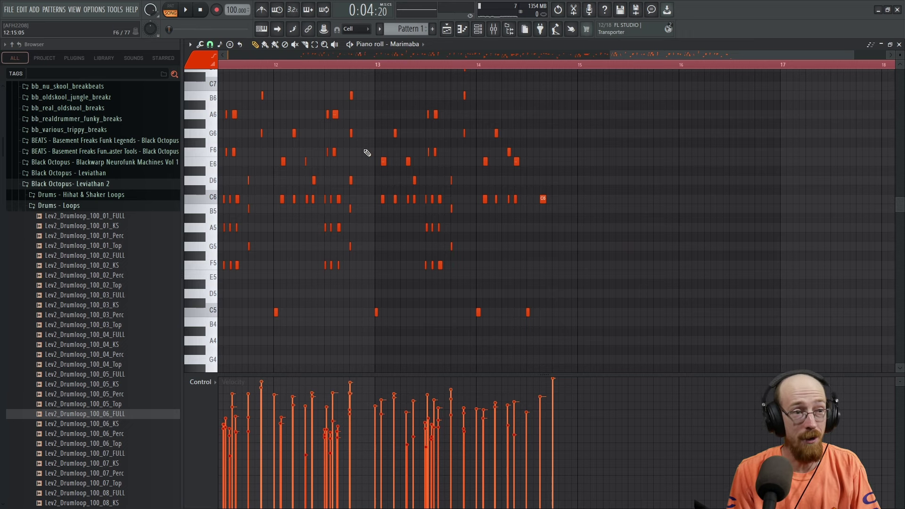
- Look back over the notes from bar 14 to the opening bars and close the Marimaba piano roll
left_click_drag(238, 164, 556, 243)
left_click_drag(413, 253, 521, 173)
left_click_drag(309, 204, 520, 231)
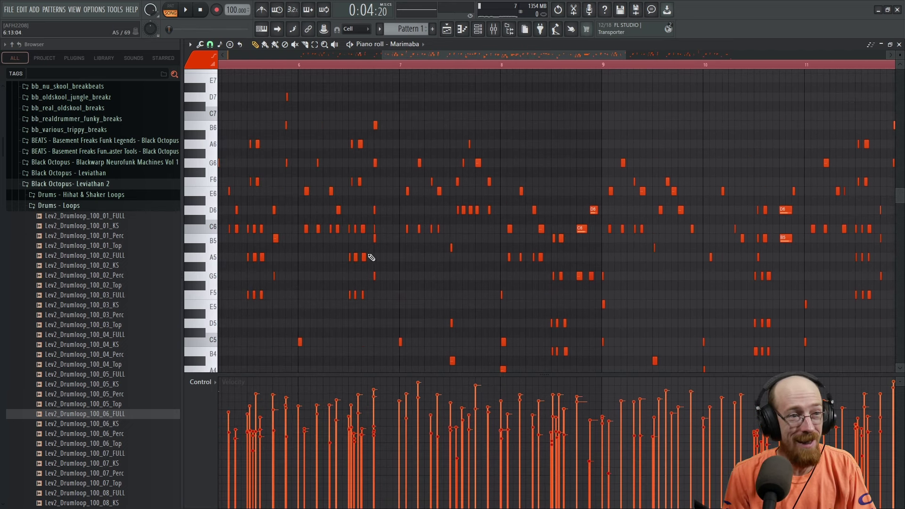
left_click_drag(320, 258, 517, 228)
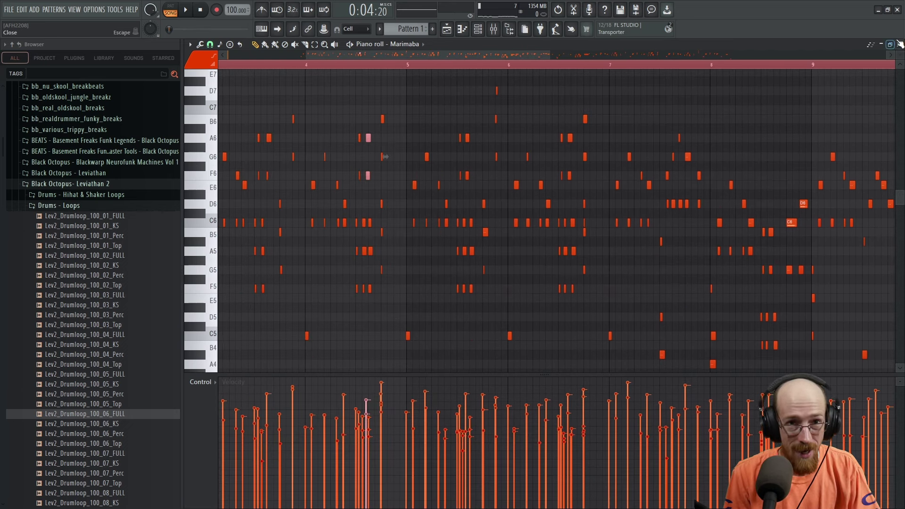
left_click(900, 45)
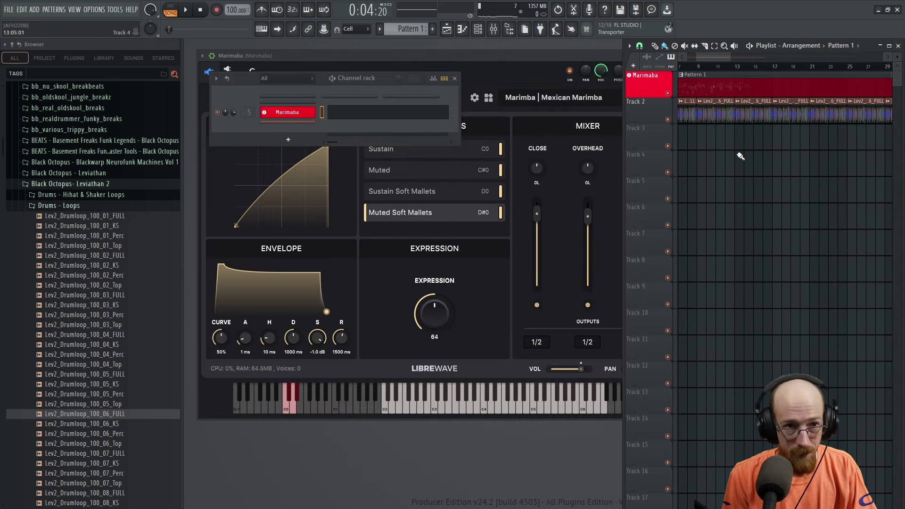
- Play the arrangement, lower the Lev2_Drumloop_100_06_FULL clip's channel volume to about 48%, close its settings and stop playback
key("space")
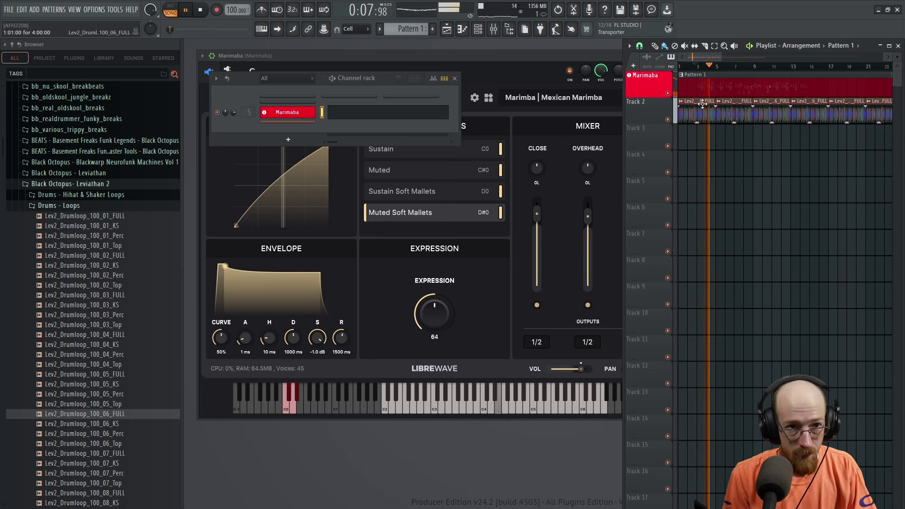
double_click(715, 113)
left_click_drag(396, 116, 398, 120)
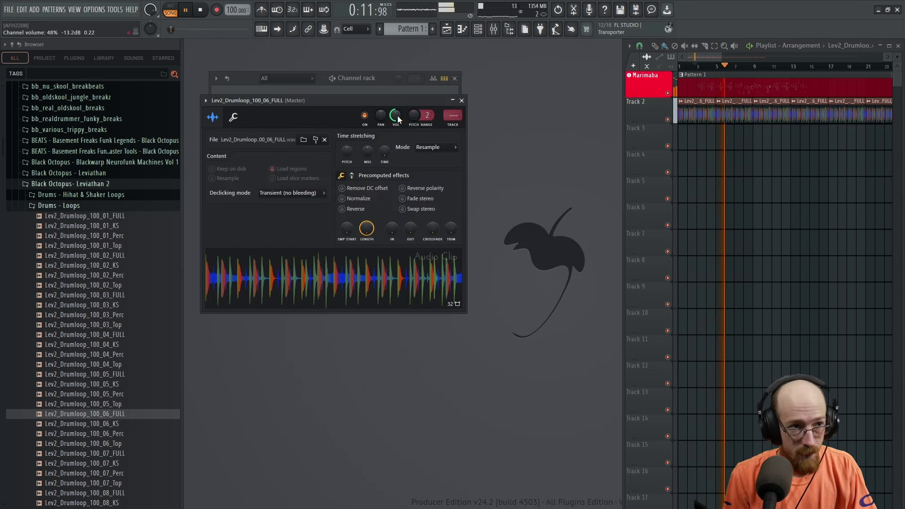
left_click(462, 101)
key("space")
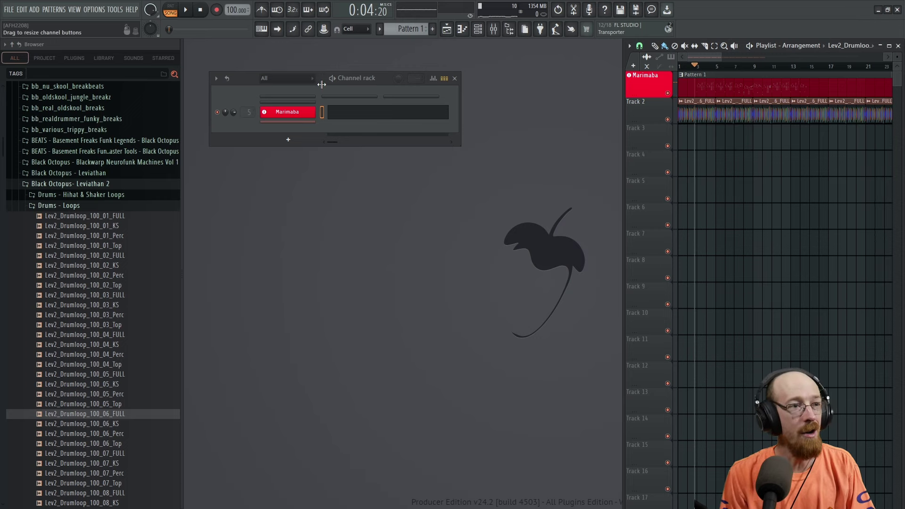
- Mute the drum loop's Track 2 in the playlist and open the Mexican Marimba instrument from the Marimaba channel
left_click(297, 79)
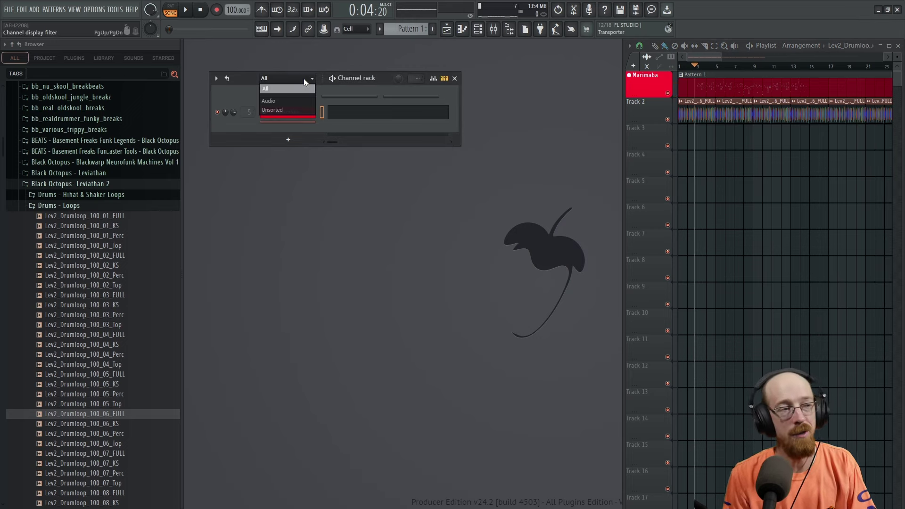
left_click(304, 78)
left_click(668, 120)
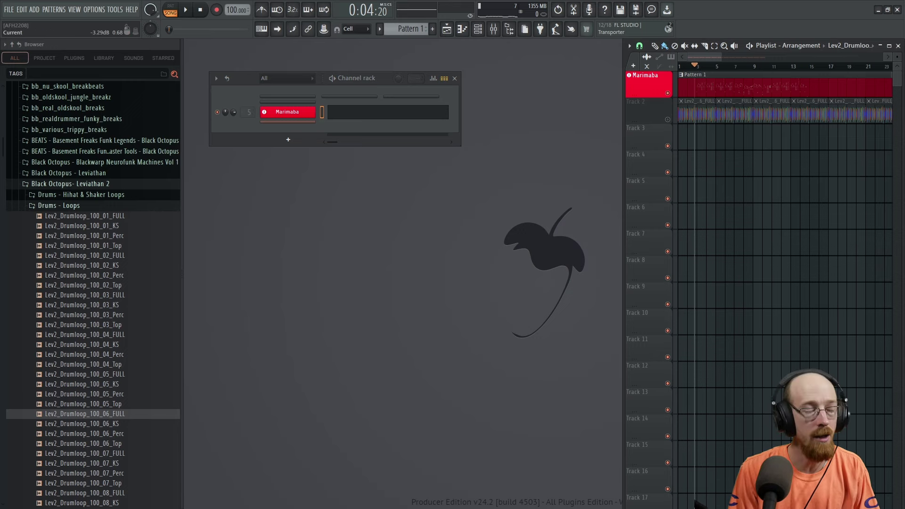
left_click(307, 112)
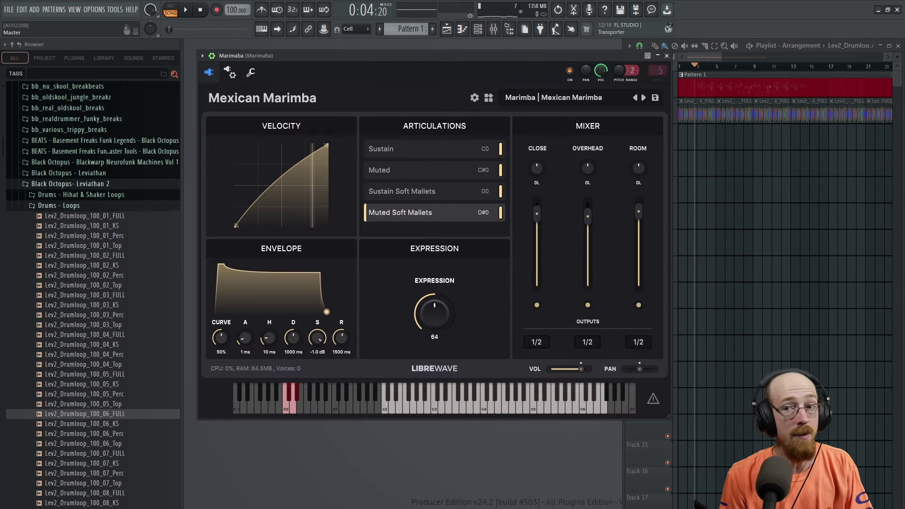